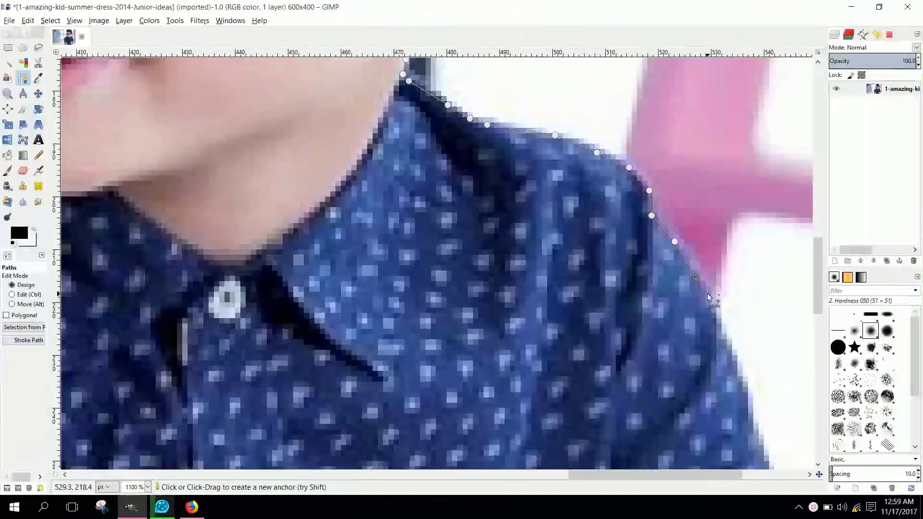
# Place path anchors along the right edge of the boy's shirt
pyautogui.click(707, 293)
pyautogui.click(716, 325)
pyautogui.scroll(-3, 734, 249)
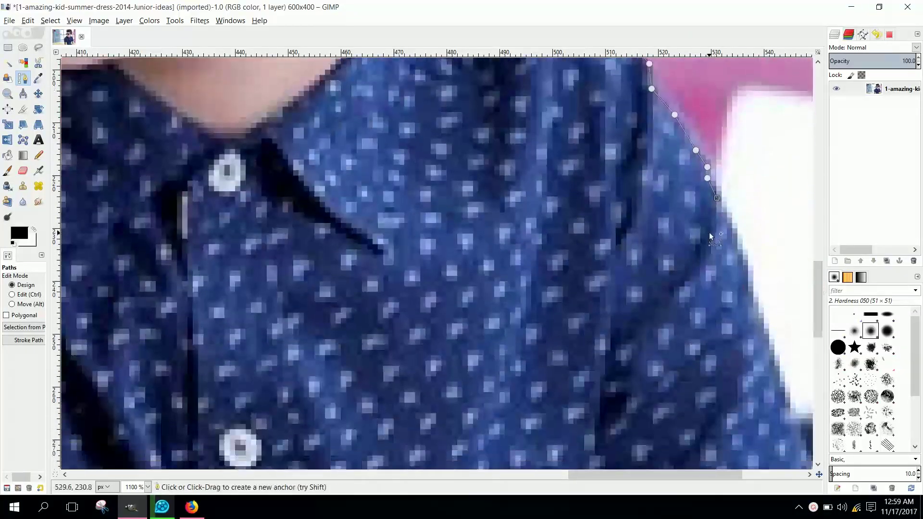
pyautogui.click(733, 233)
pyautogui.click(748, 280)
pyautogui.click(752, 303)
pyautogui.scroll(-3, 759, 197)
pyautogui.click(771, 205)
pyautogui.click(781, 250)
pyautogui.click(793, 275)
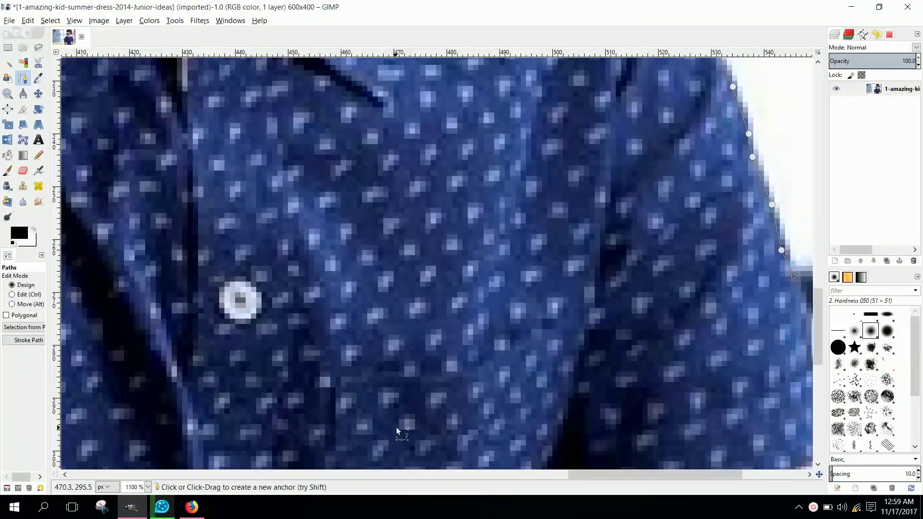
# Continue the path down the shirt edge to its lower corner
pyautogui.hscroll(4, 642, 479)
pyautogui.click(614, 355)
pyautogui.click(638, 414)
pyautogui.click(639, 439)
pyautogui.scroll(-3, 639, 437)
pyautogui.scroll(-2, 639, 437)
pyautogui.click(635, 188)
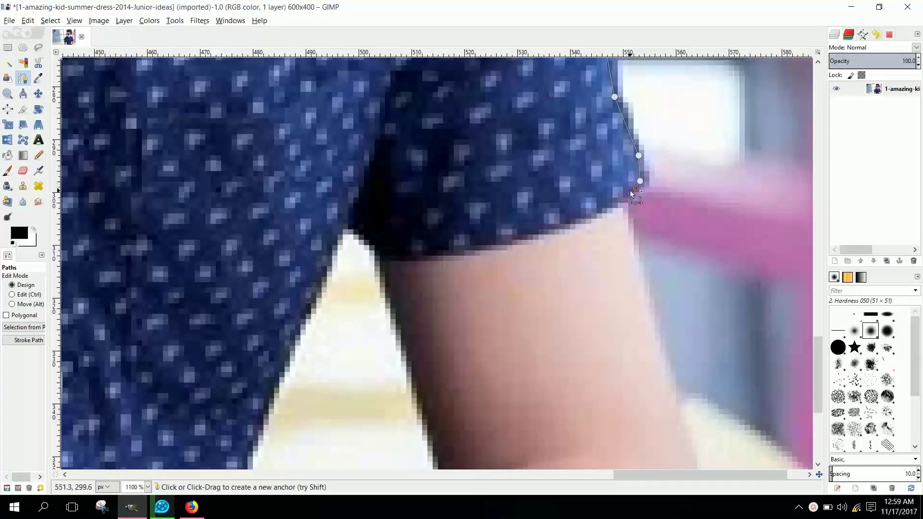
# Trace the path down the arm with curved anchors to the sleeve's bottom, undoing one misplaced anchor
pyautogui.click(625, 236)
pyautogui.click(651, 324)
pyautogui.click(673, 391)
pyautogui.click(683, 423)
pyautogui.scroll(-5, 709, 301)
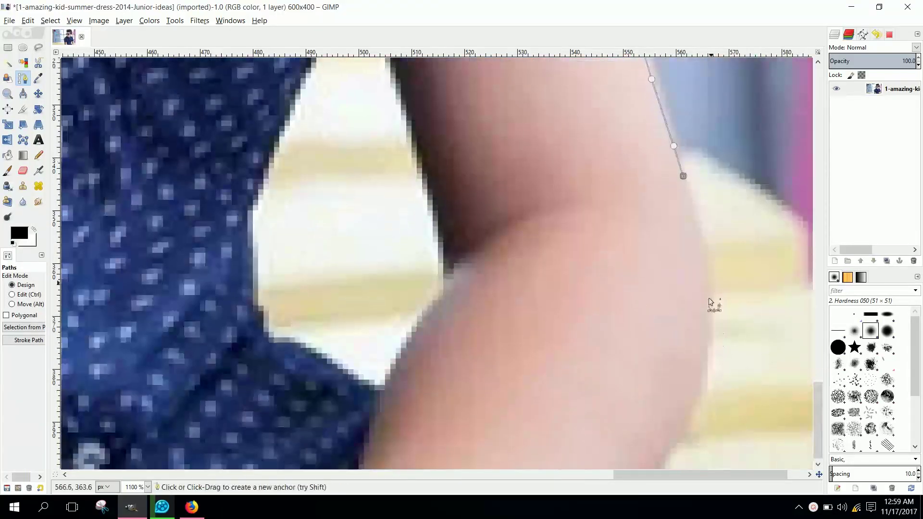
pyautogui.click(695, 230)
pyautogui.click(706, 261)
pyautogui.moveTo(676, 429); pyautogui.dragTo(629, 491)
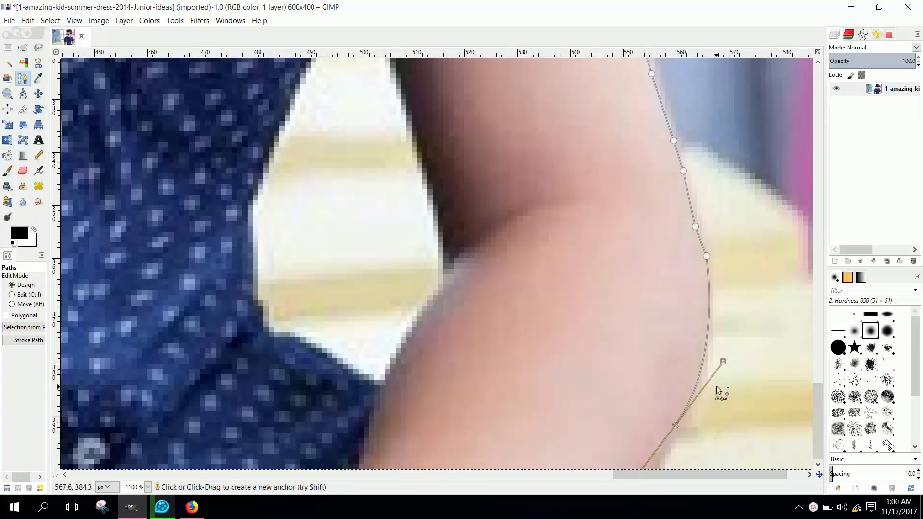
pyautogui.hotkey('ctrl', 'z')
pyautogui.moveTo(692, 393); pyautogui.dragTo(673, 441)
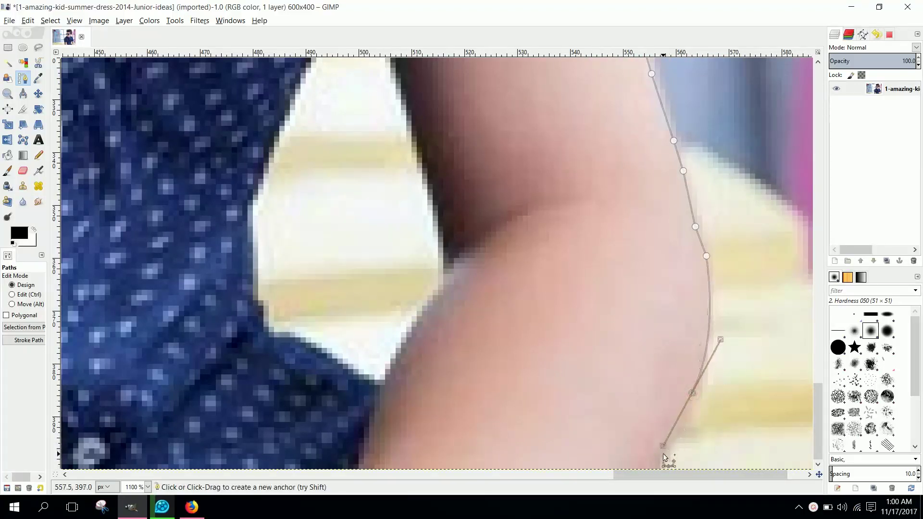
pyautogui.moveTo(663, 456)
pyautogui.mouseDown()
pyautogui.moveTo(660, 467)
pyautogui.moveTo(263, 466)
pyautogui.mouseUp()
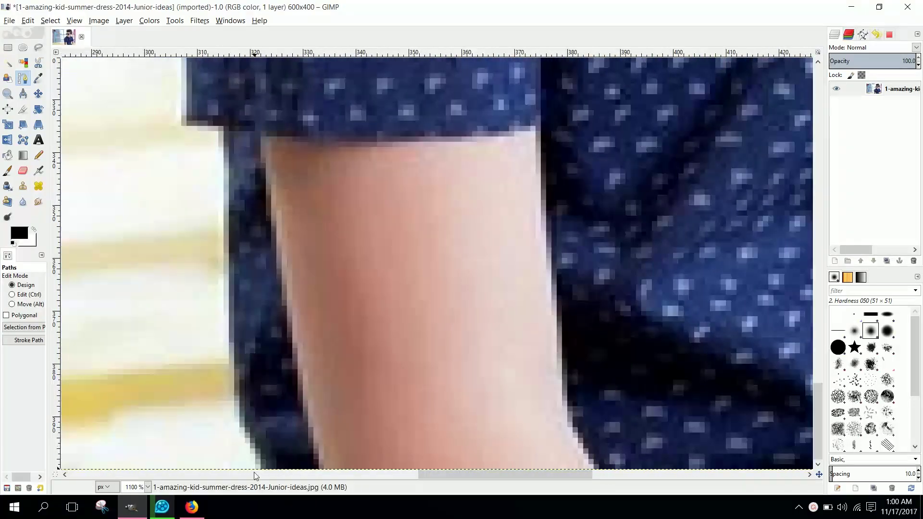
pyautogui.moveTo(241, 422); pyautogui.dragTo(234, 409)
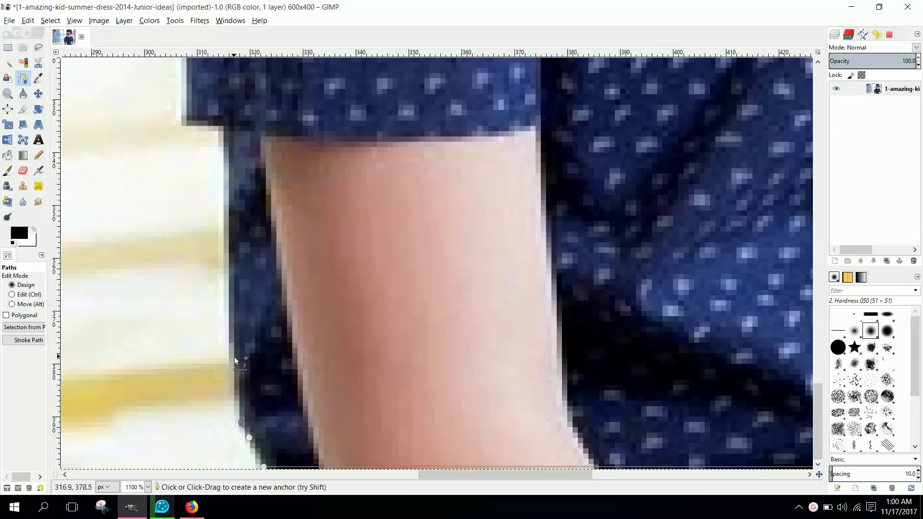
# Trace the path up the left edge of the sleeve
pyautogui.click(232, 345)
pyautogui.click(227, 229)
pyautogui.click(225, 121)
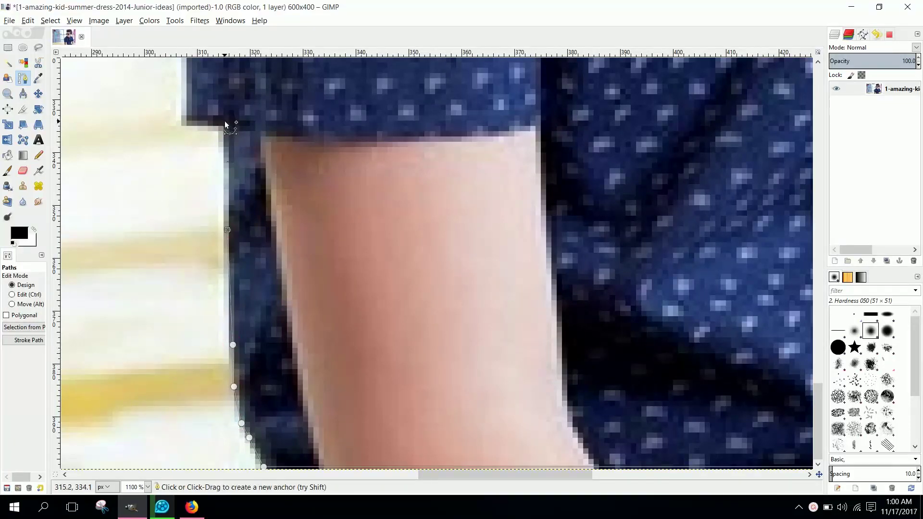
pyautogui.click(186, 118)
pyautogui.scroll(5, 574, 317)
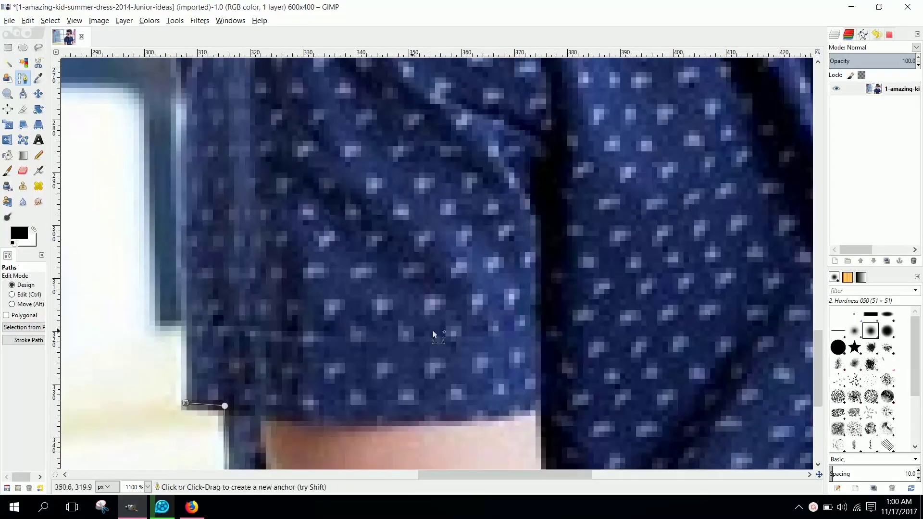
pyautogui.moveTo(818, 356)
pyautogui.mouseDown()
pyautogui.moveTo(852, 242)
pyautogui.moveTo(817, 360)
pyautogui.mouseUp()
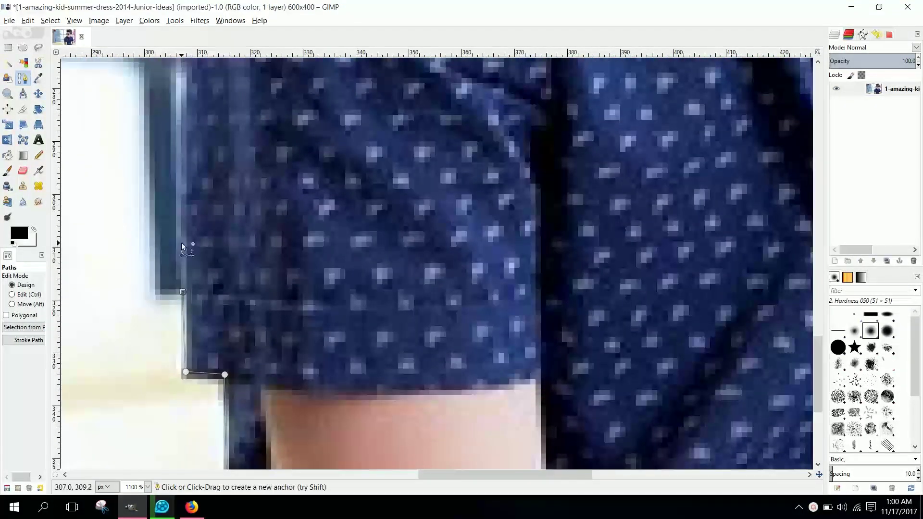
pyautogui.scroll(5, 248, 336)
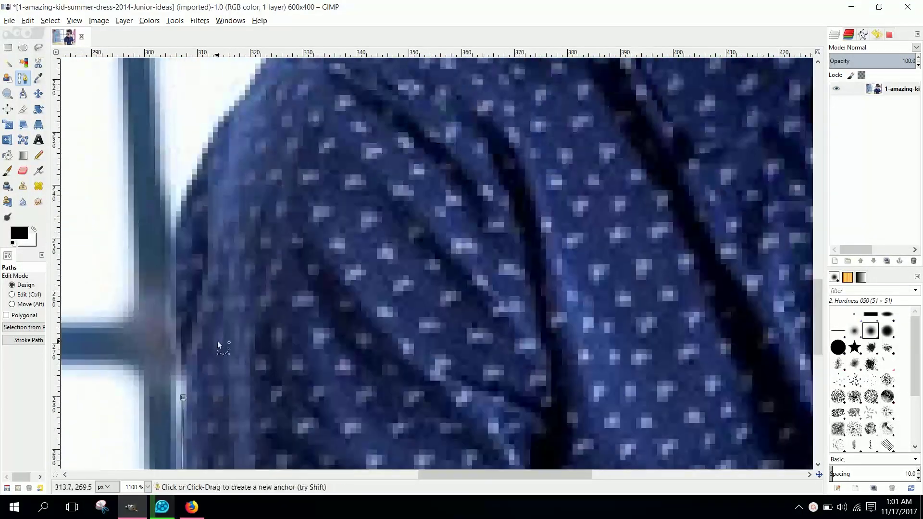
pyautogui.click(183, 370)
pyautogui.click(175, 316)
pyautogui.click(175, 257)
pyautogui.click(181, 220)
pyautogui.click(197, 173)
pyautogui.click(214, 128)
pyautogui.click(248, 89)
pyautogui.scroll(4, 813, 311)
# Carry the path along the shoulder and up toward the boy's face
pyautogui.click(283, 283)
pyautogui.click(325, 245)
pyautogui.click(376, 201)
pyautogui.click(424, 167)
pyautogui.click(459, 138)
pyautogui.click(511, 95)
pyautogui.click(536, 75)
pyautogui.click(558, 63)
pyautogui.scroll(3, 819, 271)
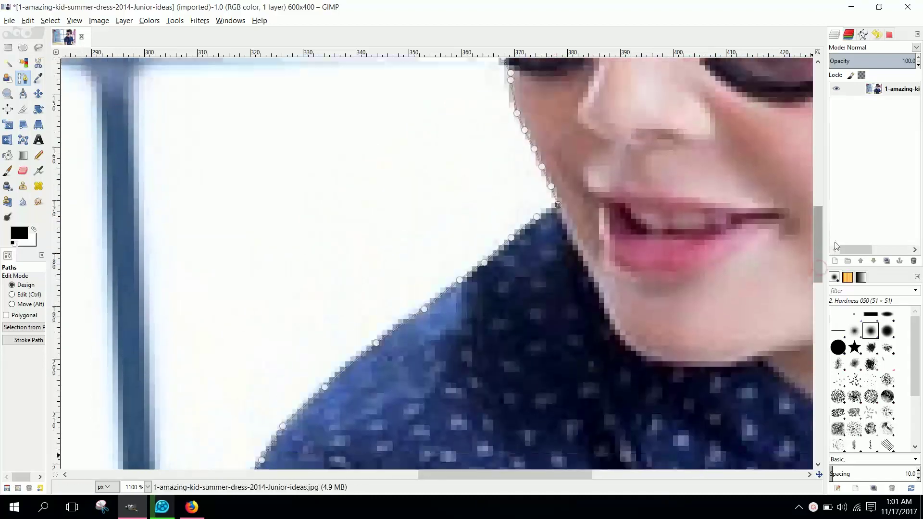
# Convert the traced path into a selection from the canvas context menu
pyautogui.rightClick(616, 155)
pyautogui.press('Escape')
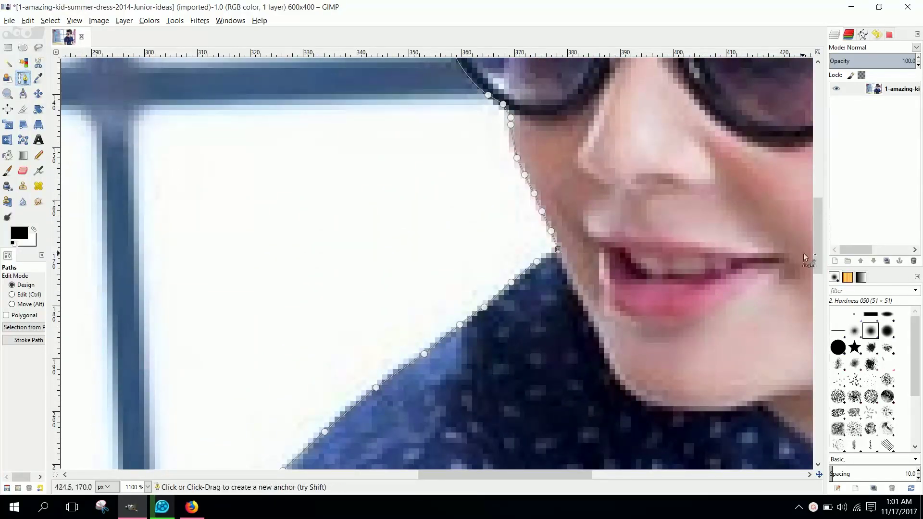
pyautogui.rightClick(691, 194)
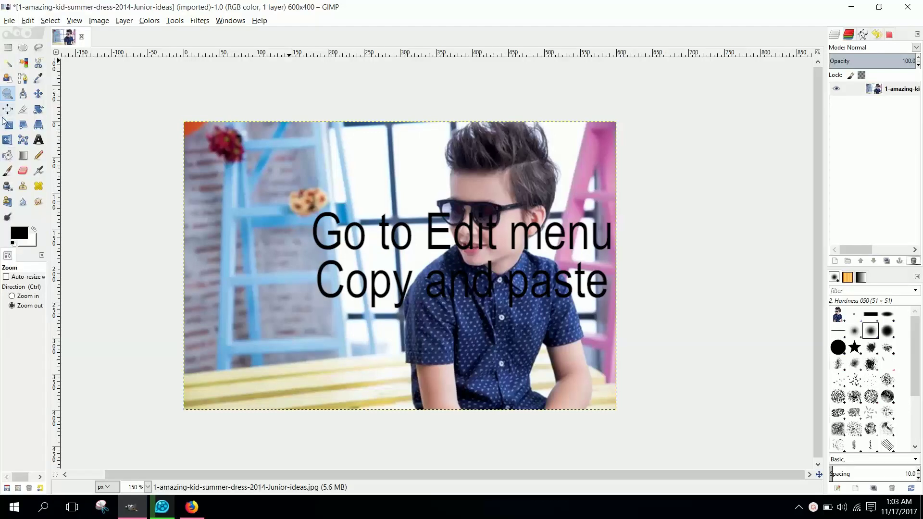
# Paste the boy as a new Pasted Layer, hide the original photo, and drag him right
pyautogui.click(28, 21)
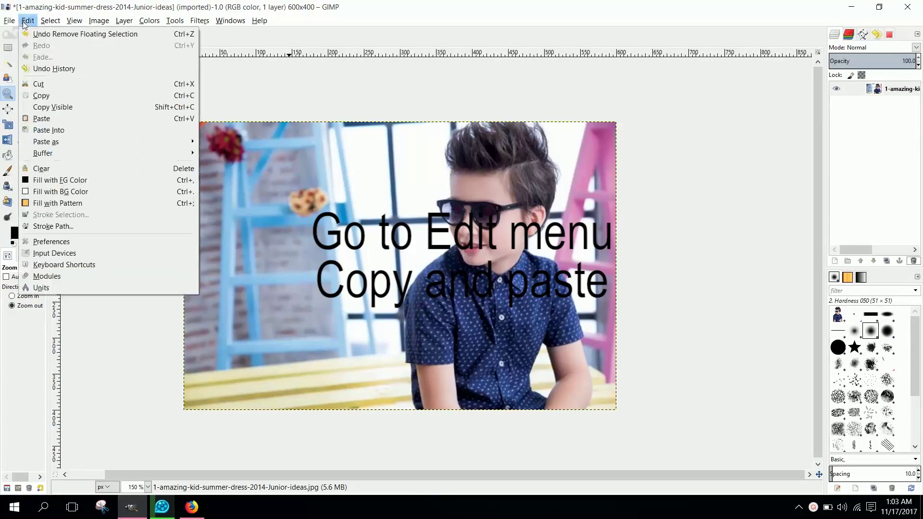
pyautogui.click(42, 119)
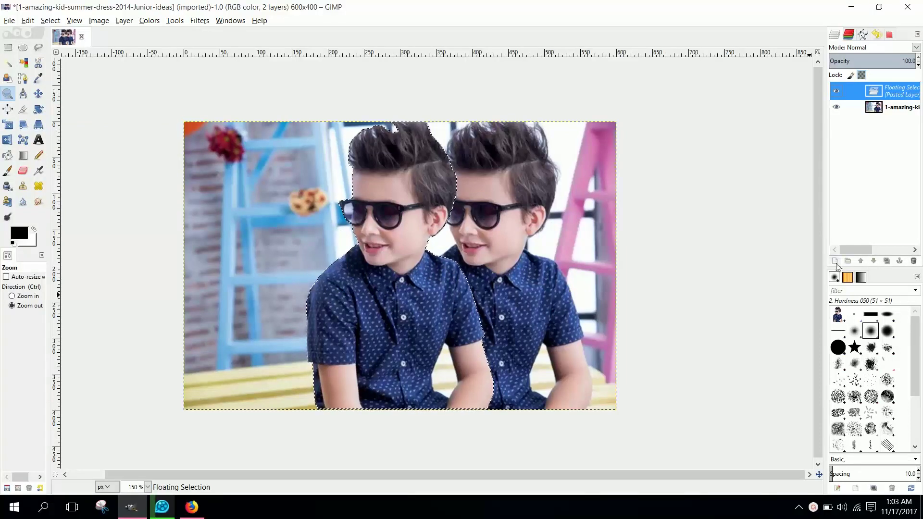
pyautogui.click(873, 262)
pyautogui.click(836, 104)
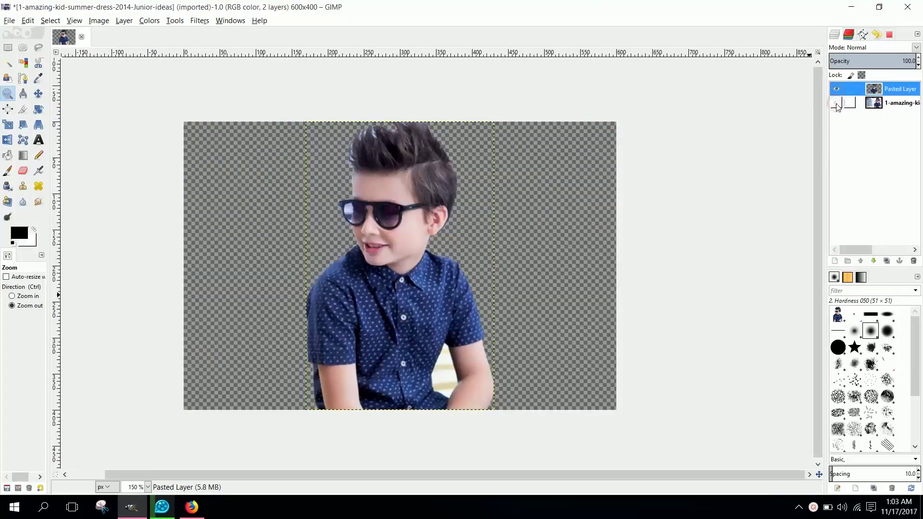
pyautogui.click(38, 94)
pyautogui.moveTo(394, 313); pyautogui.dragTo(443, 312)
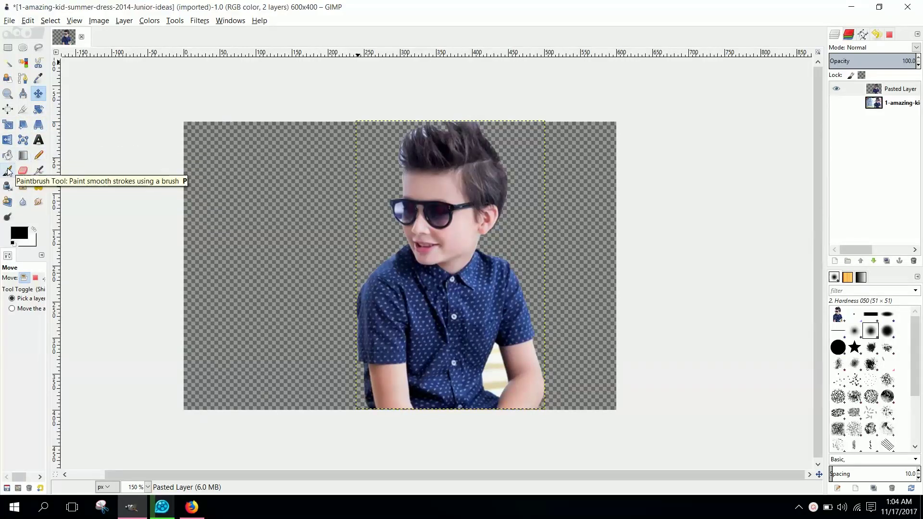
# Give the Eraser brush angle -106.60 and aspect ratio -13.59, then erase stray pixels atop the hair
pyautogui.click(23, 172)
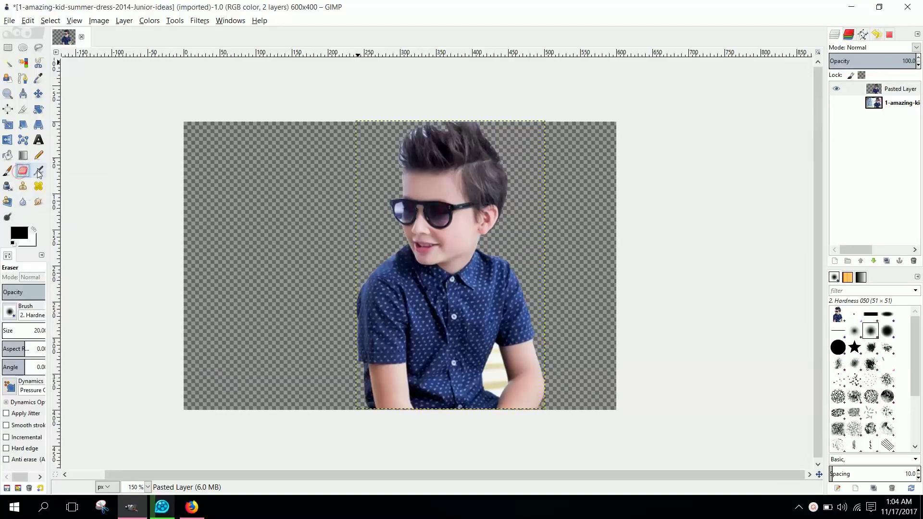
pyautogui.moveTo(48, 174); pyautogui.dragTo(119, 180)
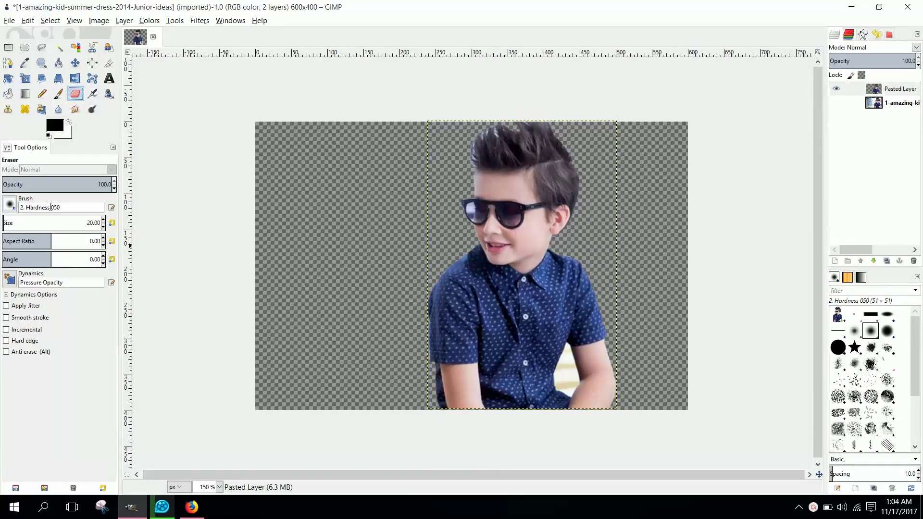
pyautogui.click(111, 208)
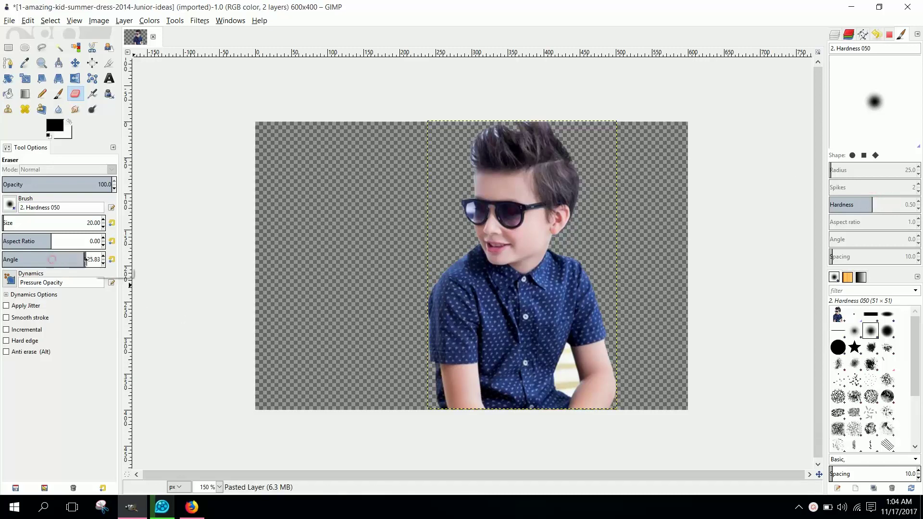
pyautogui.moveTo(48, 260); pyautogui.dragTo(22, 260)
pyautogui.moveTo(72, 241); pyautogui.dragTo(18, 241)
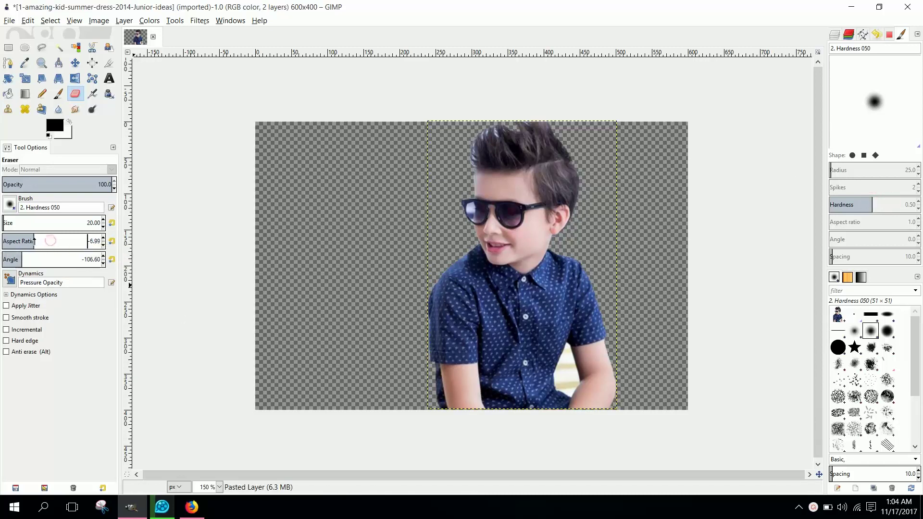
pyautogui.click(481, 138)
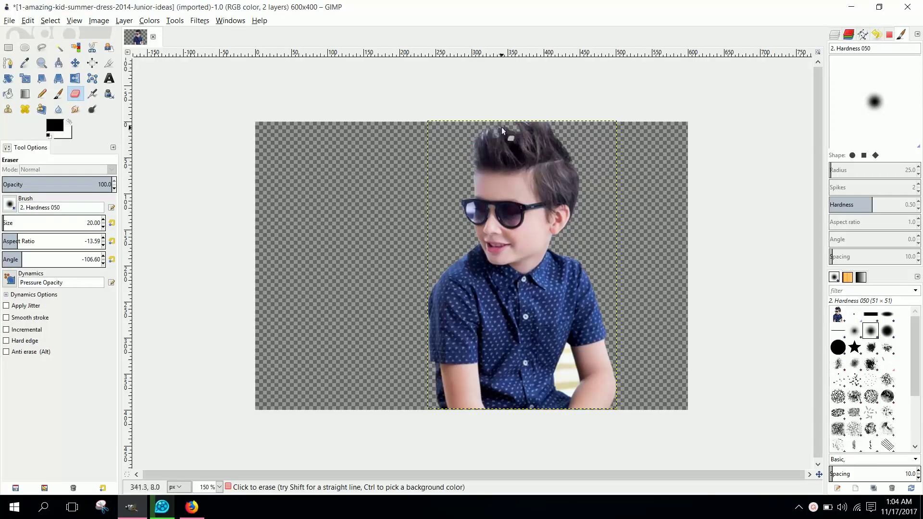
pyautogui.press('alt')
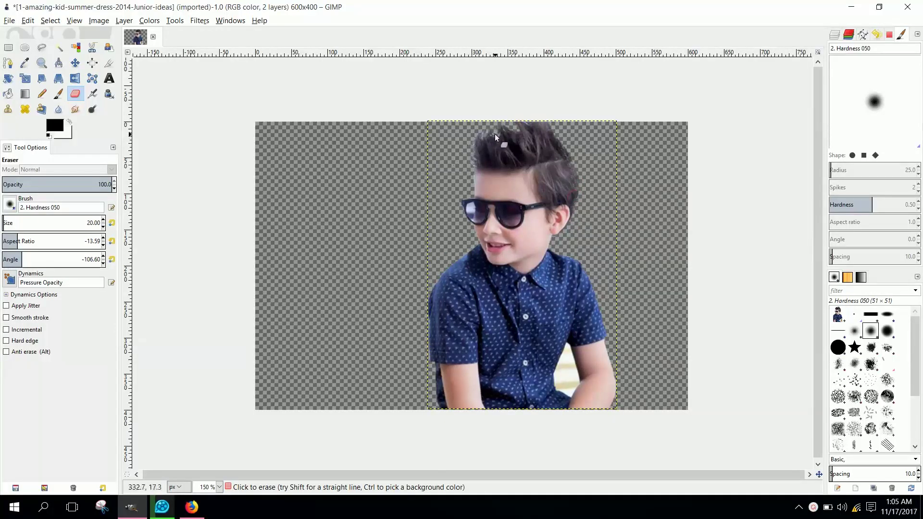
# Narrow the tool settings panel and browse the brushes, patterns and brush tags in the dock
pyautogui.click(228, 21)
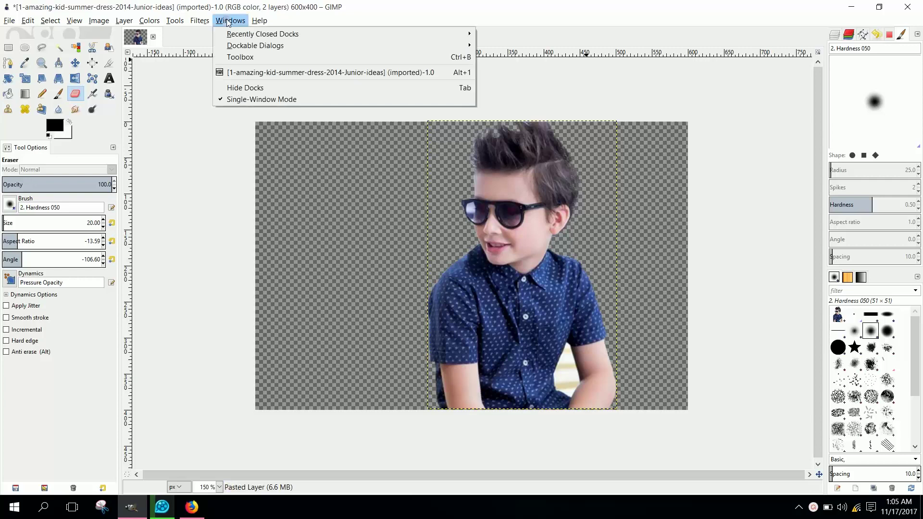
pyautogui.click(27, 150)
pyautogui.moveTo(120, 157); pyautogui.dragTo(91, 157)
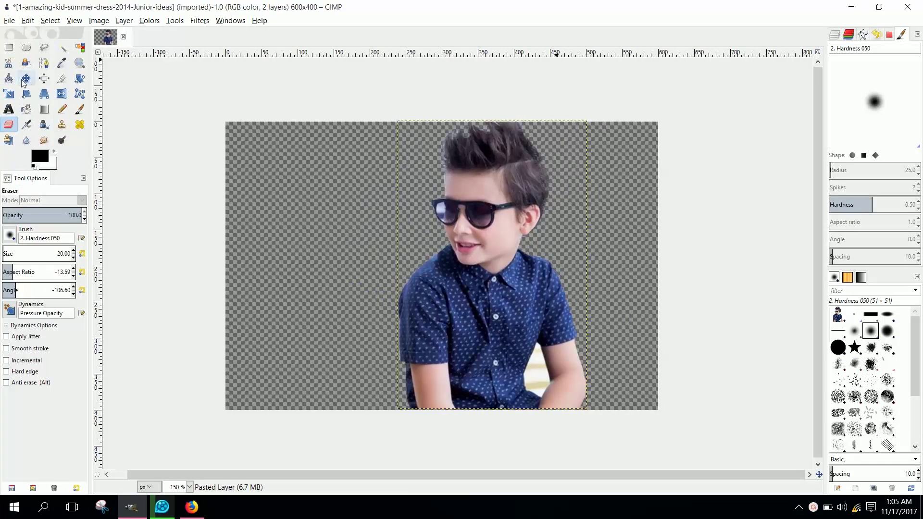
pyautogui.click(25, 78)
pyautogui.click(847, 277)
pyautogui.click(834, 278)
pyautogui.scroll(-1, 914, 344)
pyautogui.scroll(1, 914, 344)
pyautogui.click(915, 290)
pyautogui.click(873, 89)
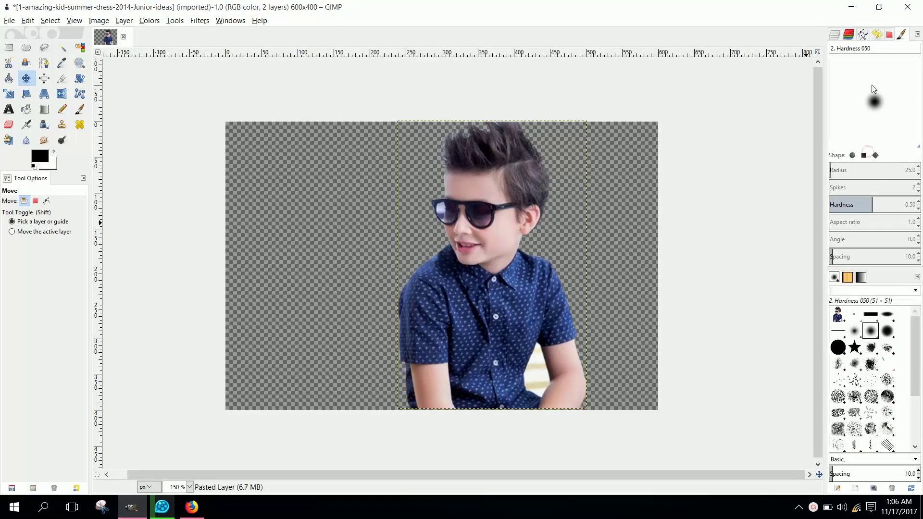
# Widen the side dock, show the Layers list, and select the original photo layer
pyautogui.moveTo(825, 132); pyautogui.dragTo(687, 112)
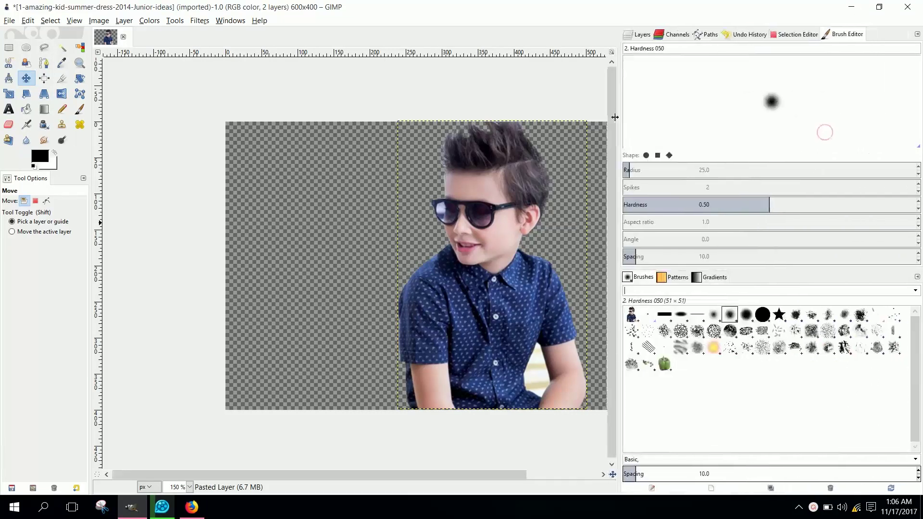
pyautogui.click(708, 35)
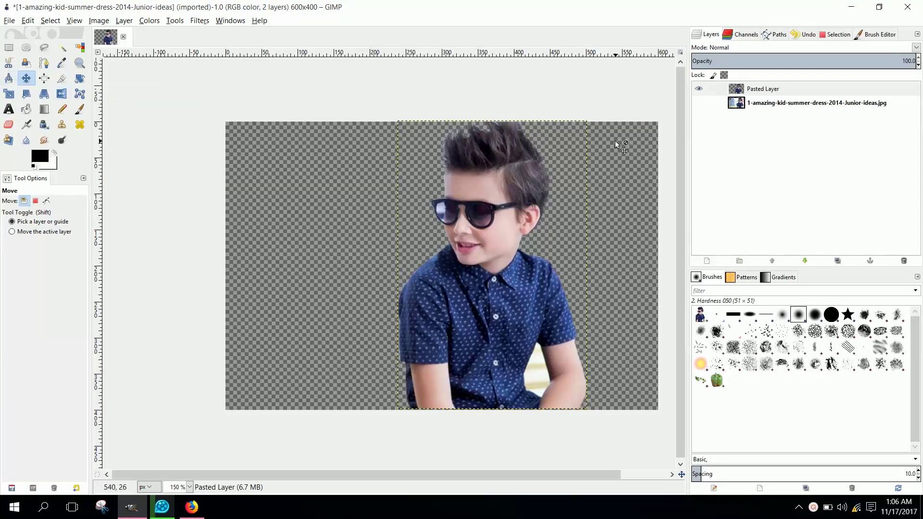
pyautogui.click(769, 102)
# Add a new layer with a White fill
pyautogui.click(707, 261)
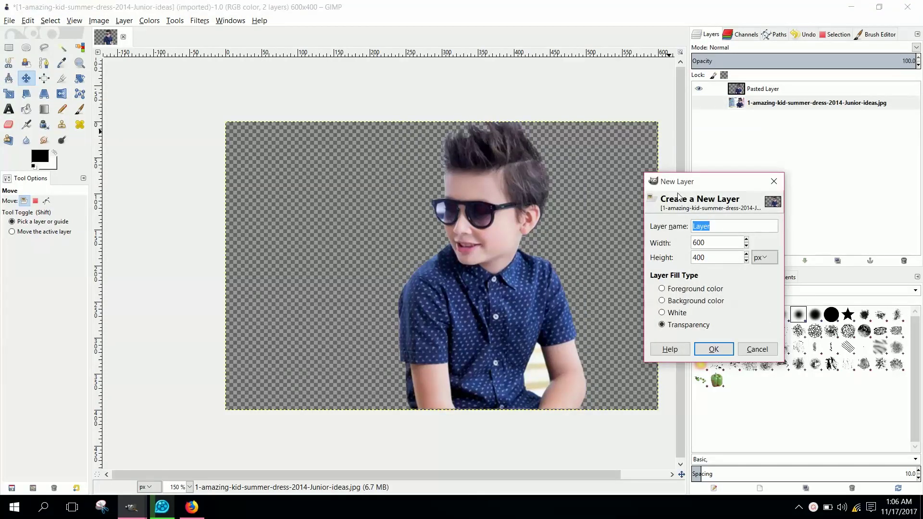
pyautogui.click(662, 313)
pyautogui.click(713, 349)
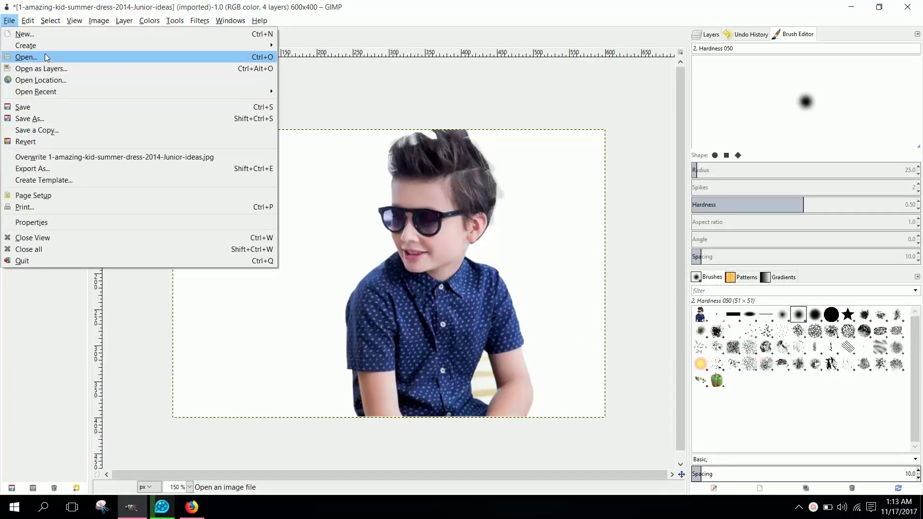
# Open Railway-in-the-fog.jpg, copy it, and paste it into the boy's image
pyautogui.click(47, 57)
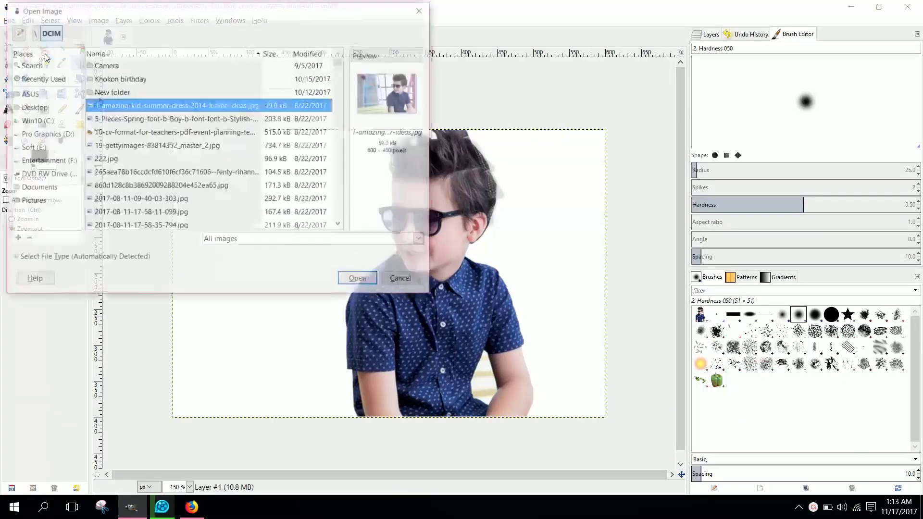
pyautogui.click(358, 281)
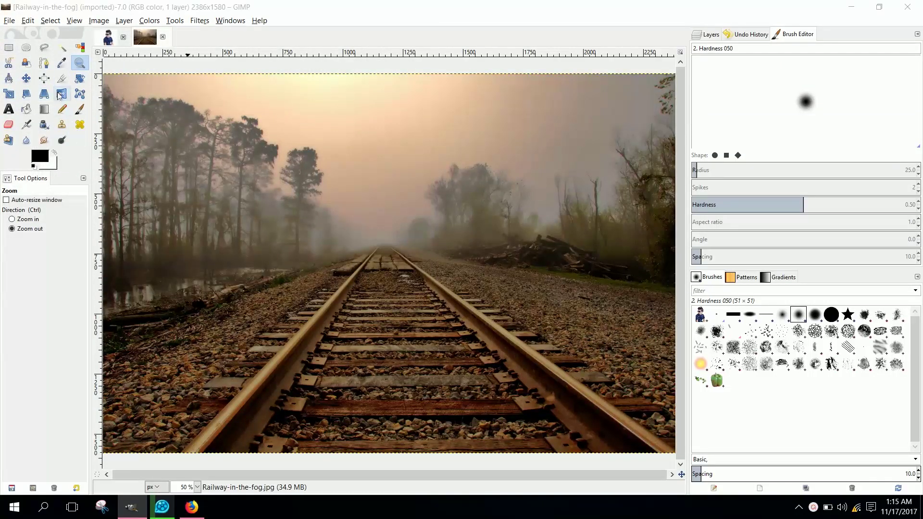
pyautogui.press('m')
pyautogui.click(28, 20)
pyautogui.click(48, 94)
pyautogui.click(108, 37)
pyautogui.click(28, 20)
pyautogui.click(55, 117)
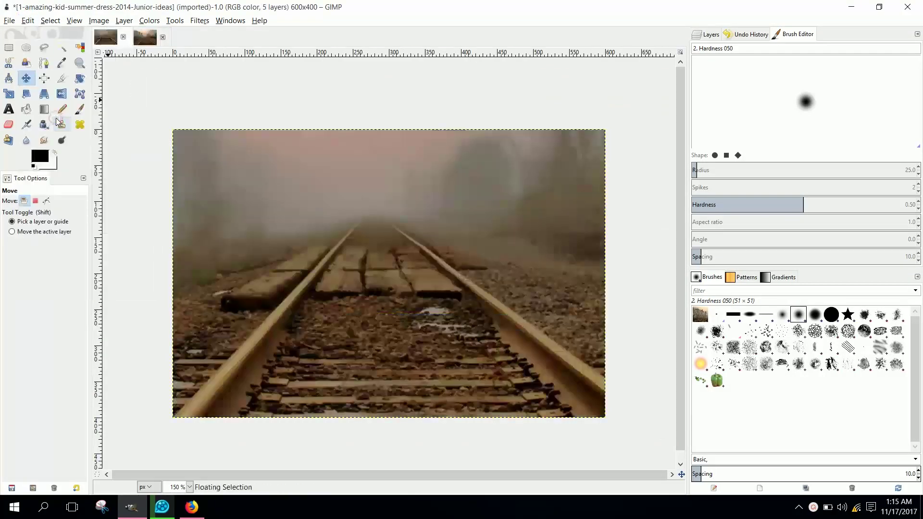
# Select the floating railway layer in the Layers list and hide the layers above it
pyautogui.click(707, 35)
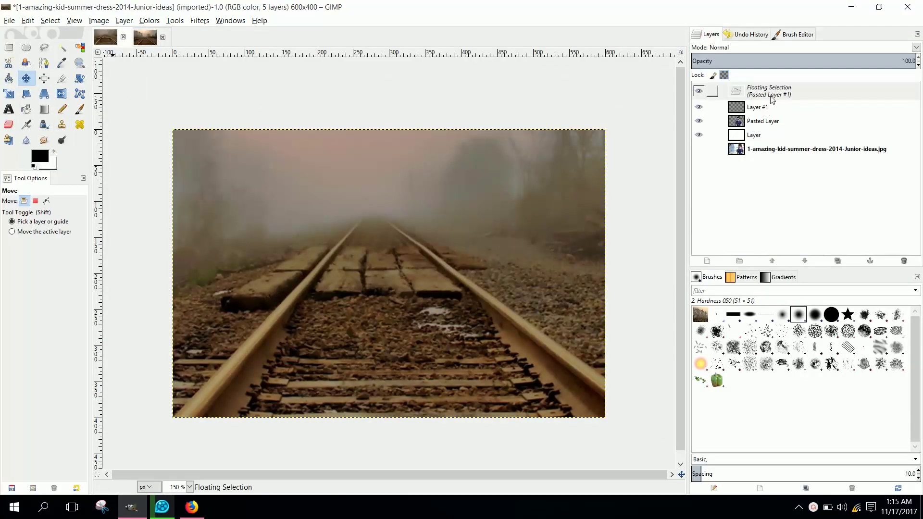
pyautogui.click(694, 94)
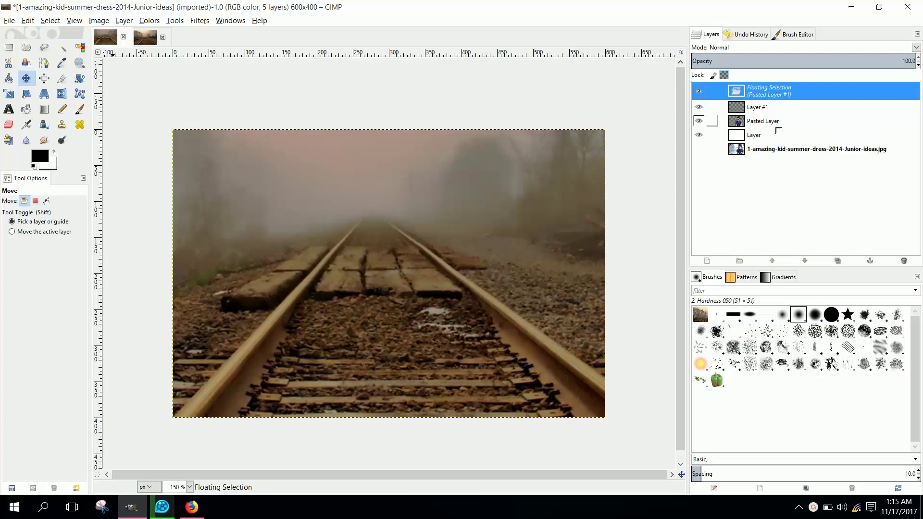
pyautogui.click(698, 106)
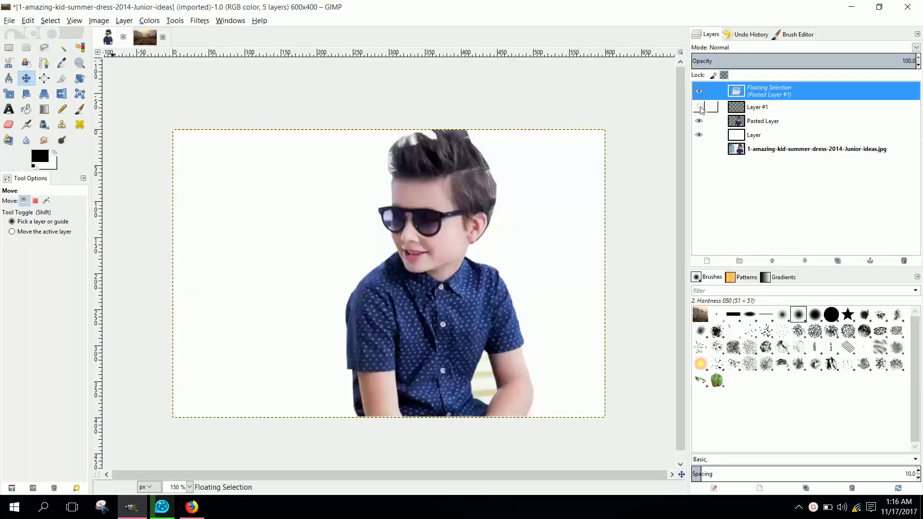
# Anchor the floating railway photo into Layer #1 and drag it below the boy's Pasted Layer
pyautogui.click(699, 122)
pyautogui.click(699, 106)
pyautogui.rightClick(774, 96)
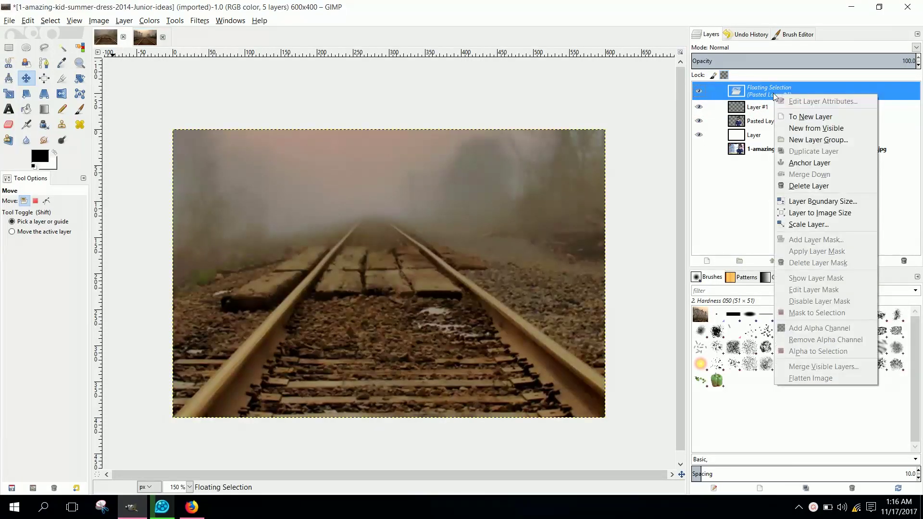
pyautogui.click(801, 163)
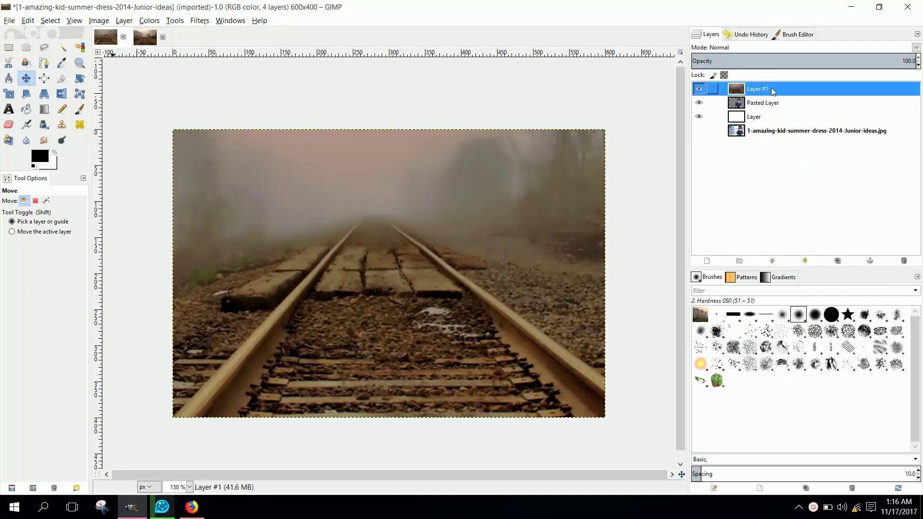
pyautogui.moveTo(773, 91); pyautogui.dragTo(773, 109)
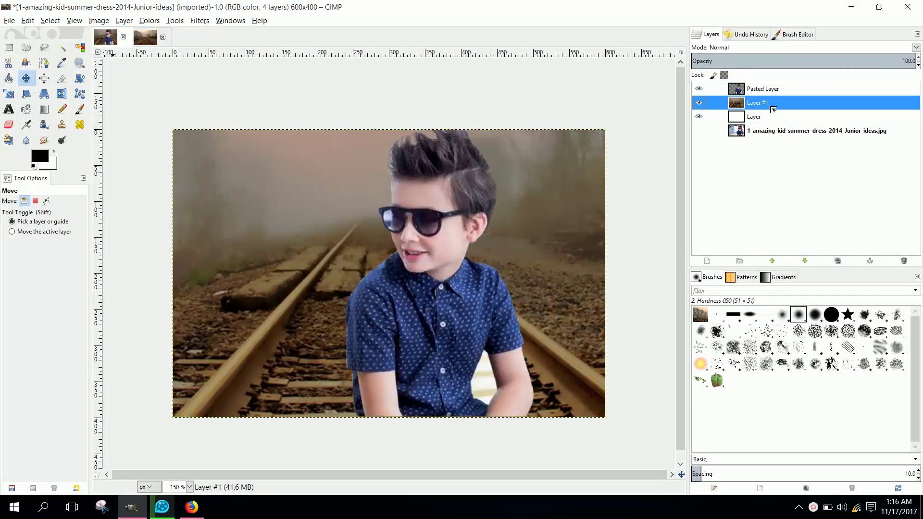
pyautogui.click(698, 88)
pyautogui.click(80, 63)
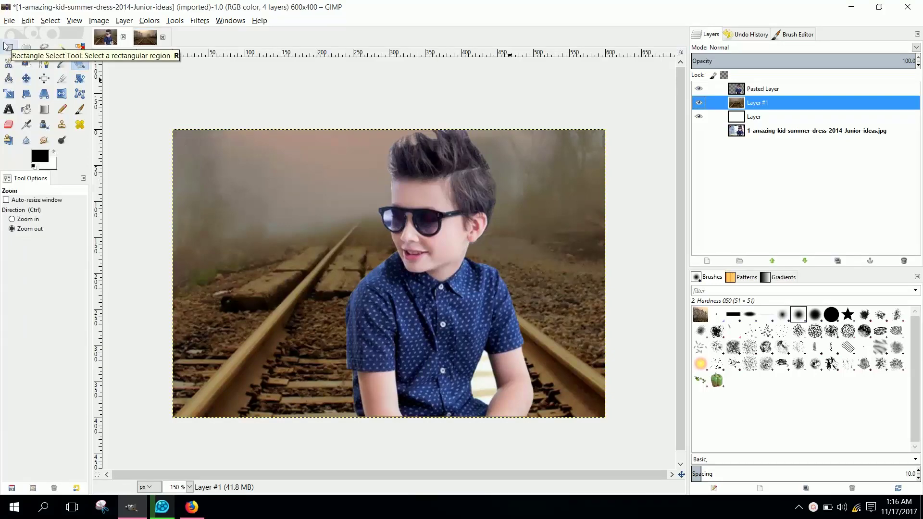
# Zoom in on the white gap between the boy's arm and shirt
pyautogui.click(495, 375)
pyautogui.click(12, 219)
pyautogui.click(484, 373)
pyautogui.click(487, 383)
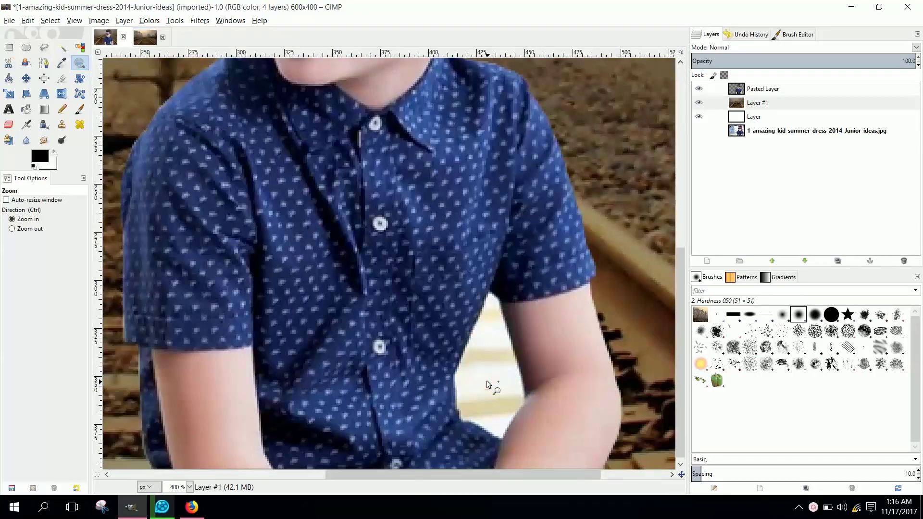
pyautogui.click(44, 64)
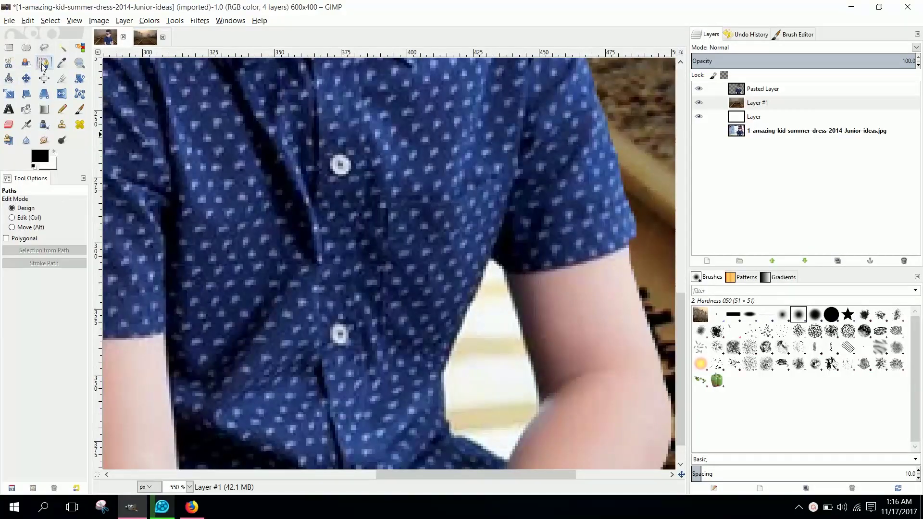
# Outline the white gap beside the arm with the Free Select tool
pyautogui.click(45, 47)
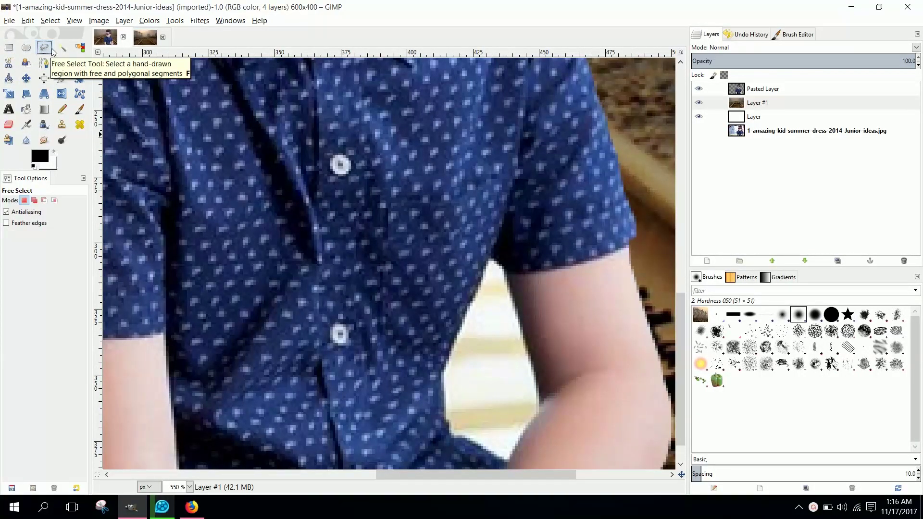
pyautogui.click(488, 259)
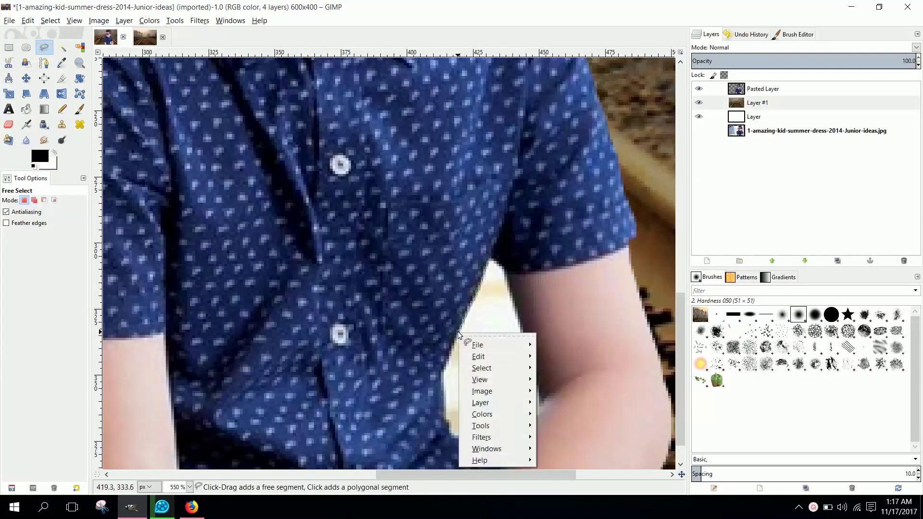
pyautogui.click(446, 363)
pyautogui.click(445, 405)
pyautogui.click(450, 434)
pyautogui.click(467, 438)
pyautogui.click(487, 451)
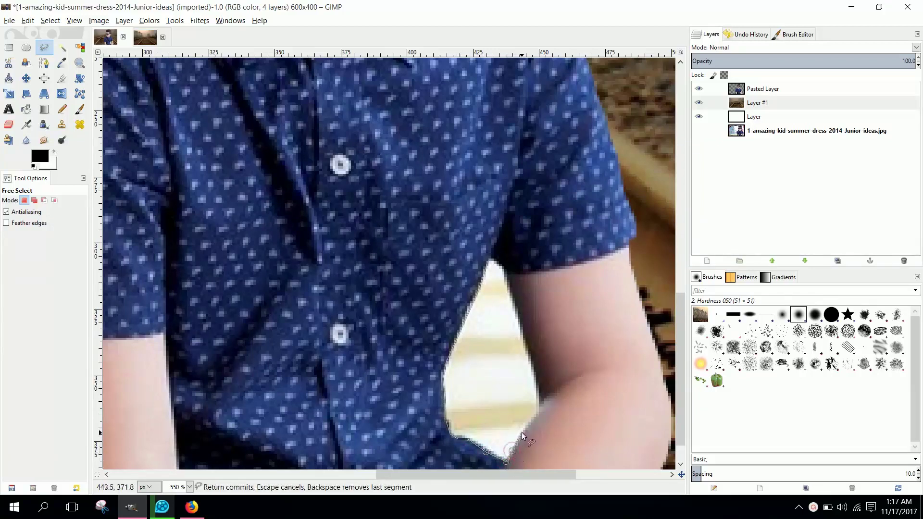
pyautogui.click(545, 399)
pyautogui.click(533, 373)
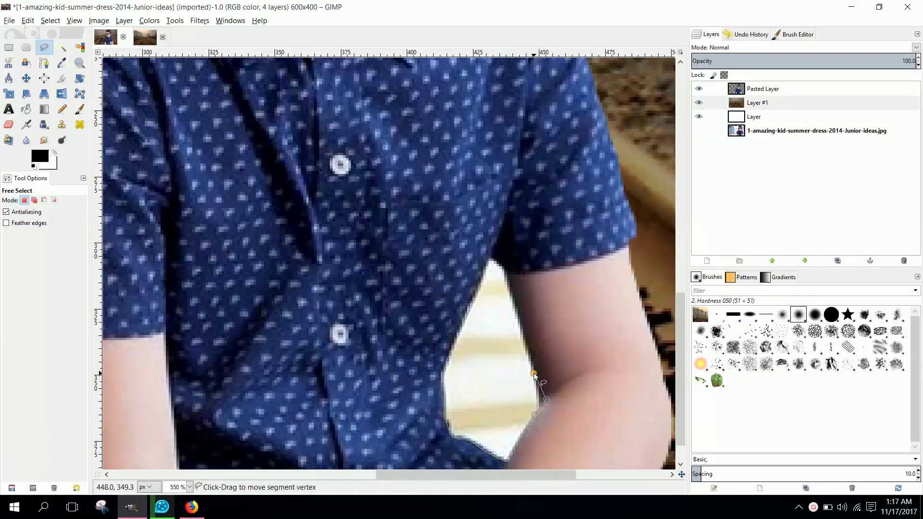
pyautogui.click(491, 255)
# Cut the selected white patch out of the image
pyautogui.rightClick(480, 357)
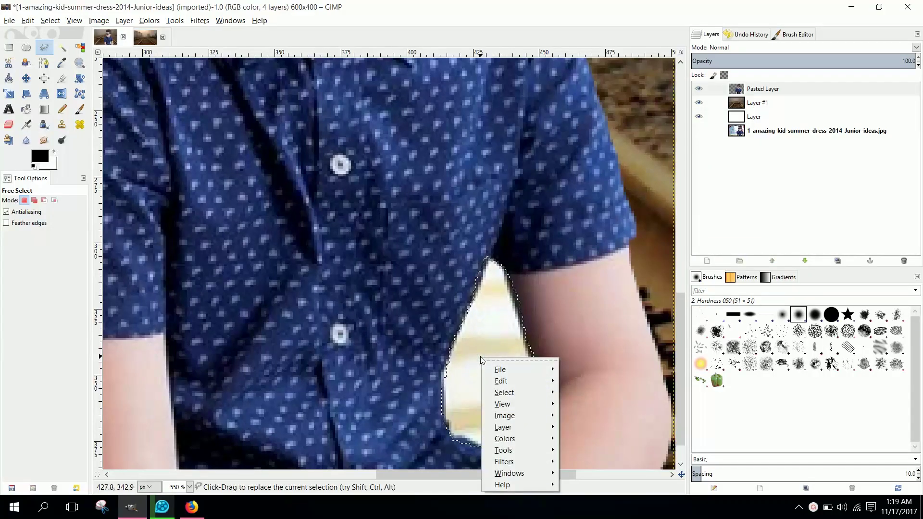
pyautogui.moveTo(501, 381)
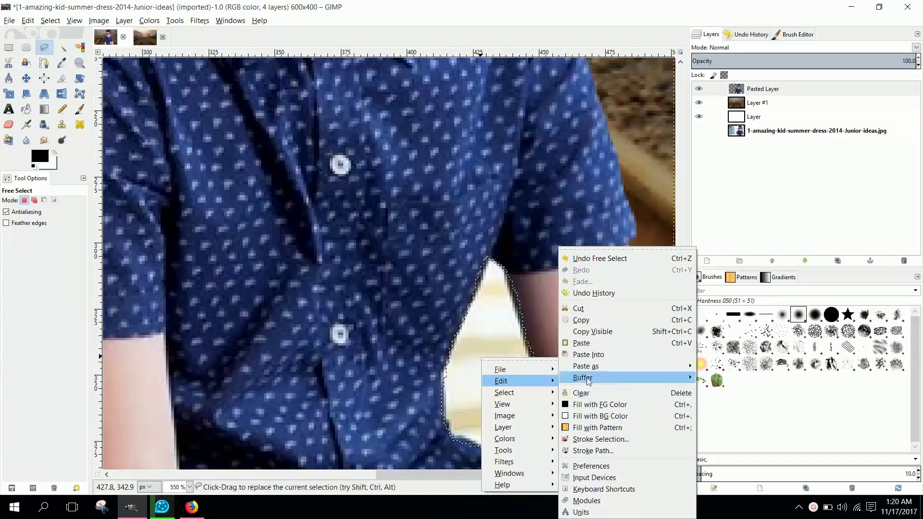
pyautogui.click(606, 308)
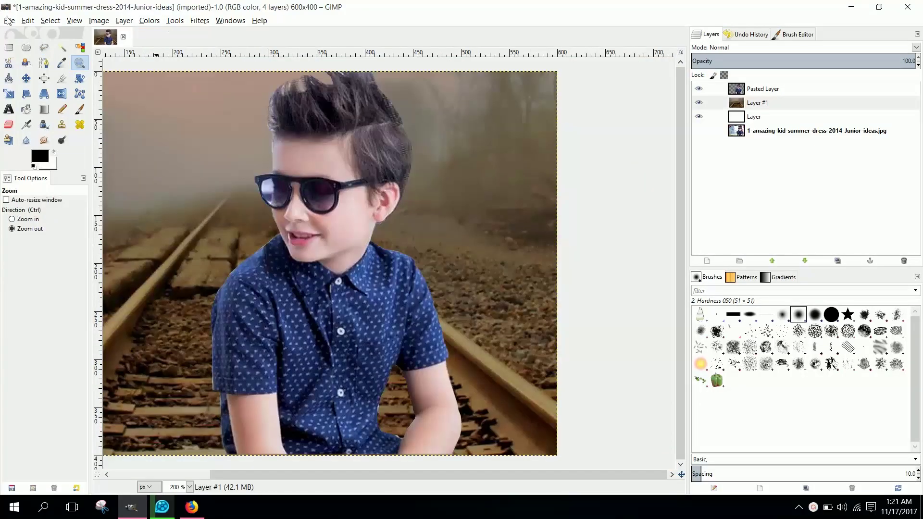
pyautogui.click(8, 20)
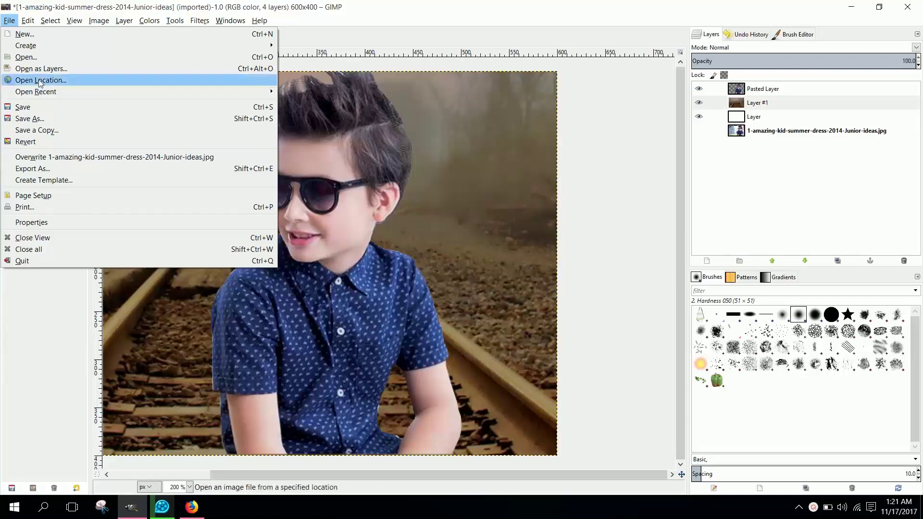
# Open the synthetic-grass image
pyautogui.click(37, 60)
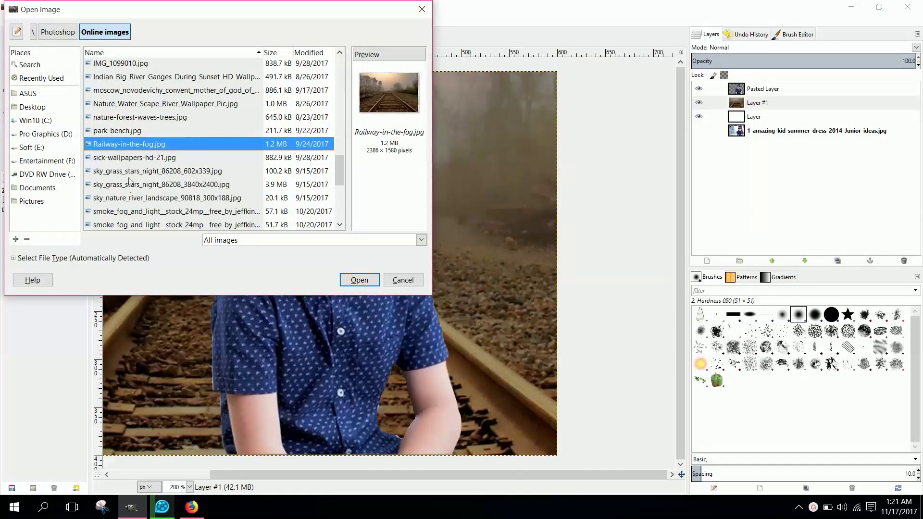
pyautogui.scroll(-5, 134, 165)
pyautogui.click(145, 179)
pyautogui.click(358, 280)
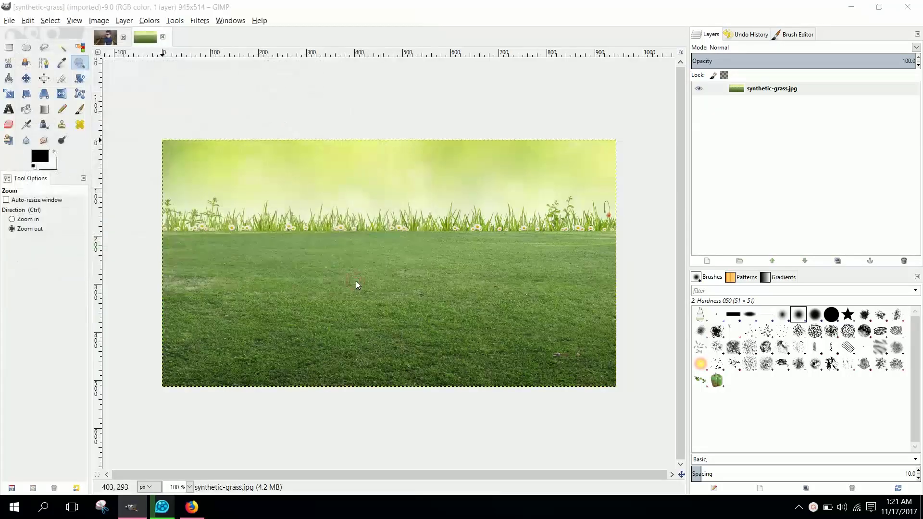
# Copy the whole grass image and paste it into the boy's image
pyautogui.click(27, 78)
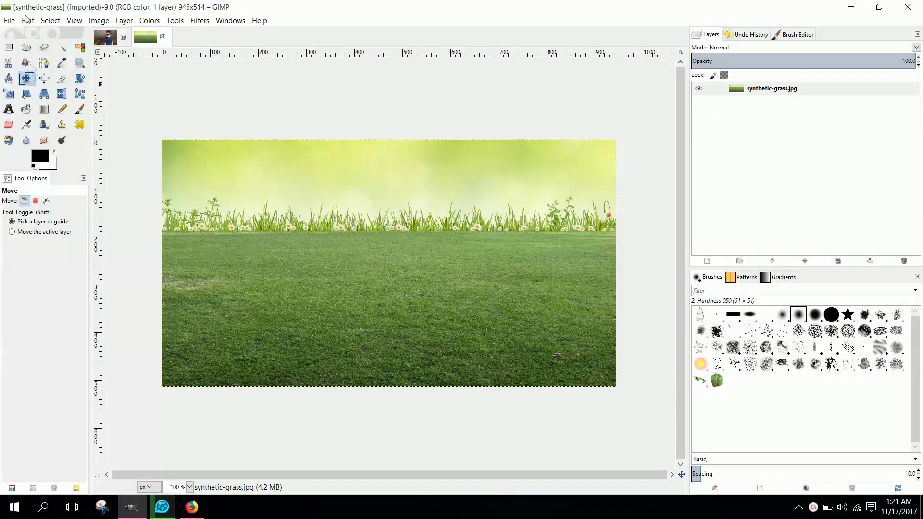
pyautogui.click(28, 21)
pyautogui.click(36, 92)
pyautogui.click(28, 20)
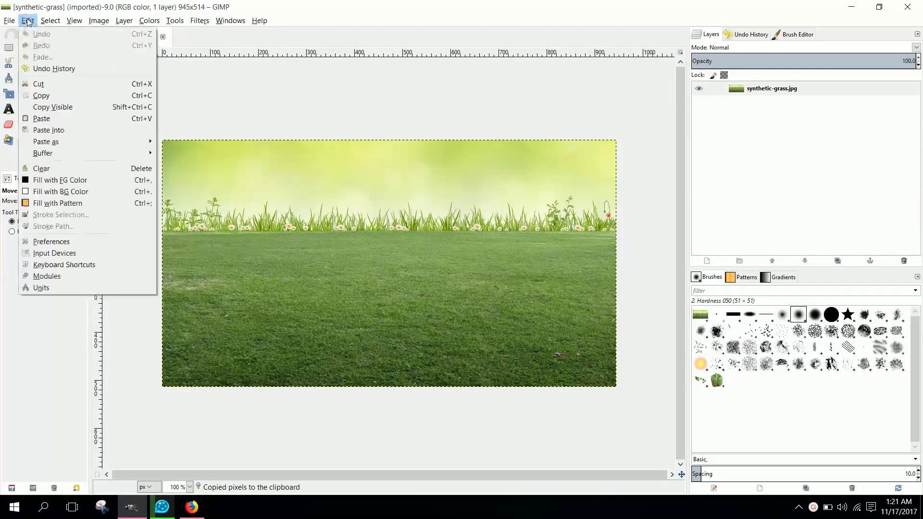
pyautogui.click(334, 34)
pyautogui.click(107, 39)
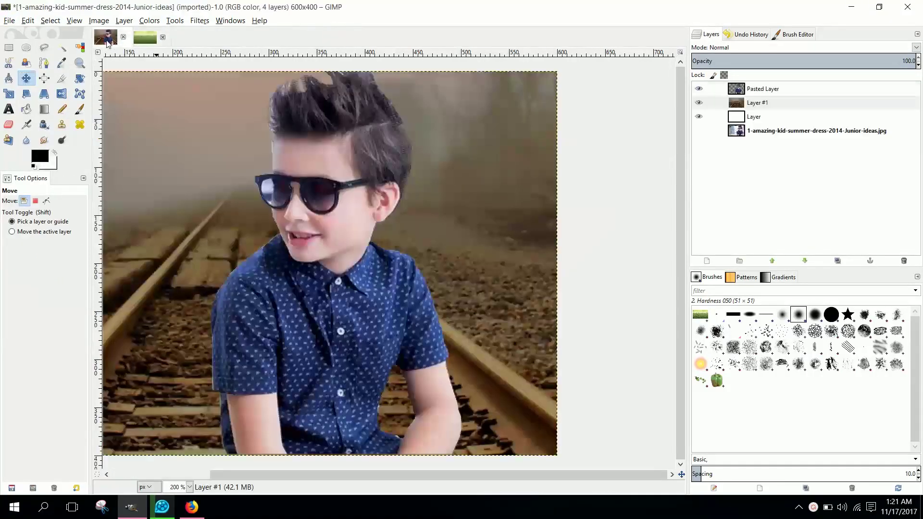
pyautogui.click(28, 21)
pyautogui.click(46, 117)
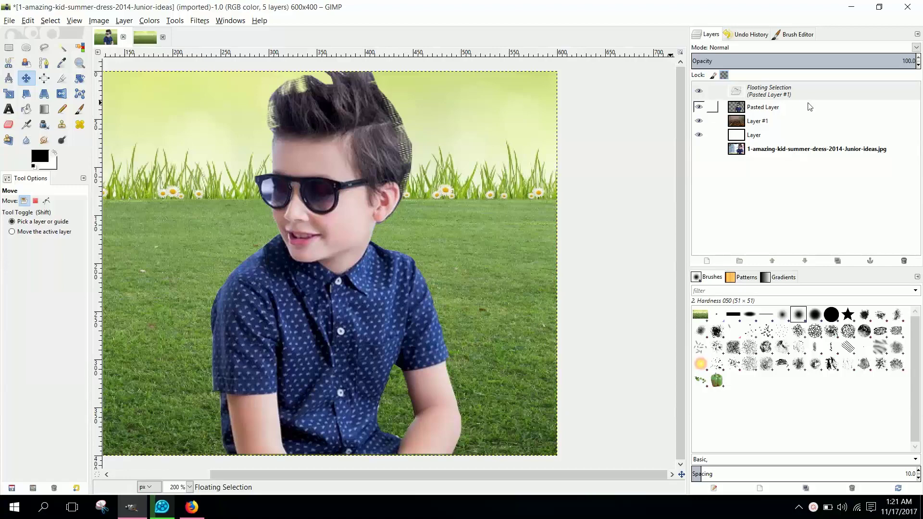
# Anchor the pasted grass into Layer #1 and toggle its visibility to check the result
pyautogui.rightClick(796, 92)
pyautogui.click(830, 157)
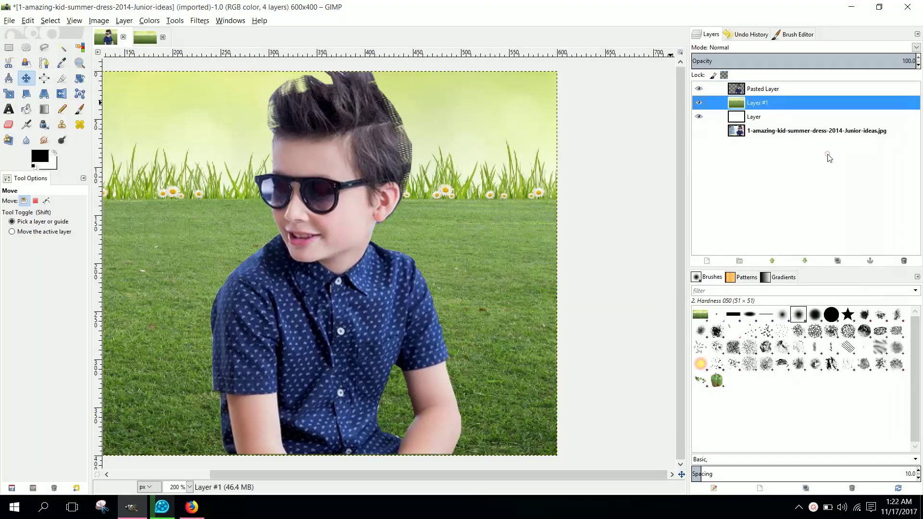
pyautogui.click(698, 103)
pyautogui.moveTo(349, 476); pyautogui.dragTo(181, 495)
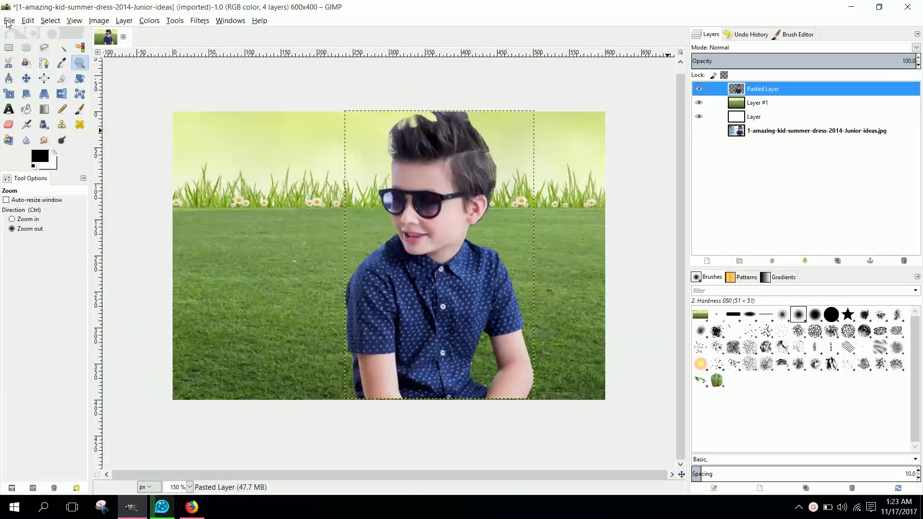
pyautogui.click(10, 21)
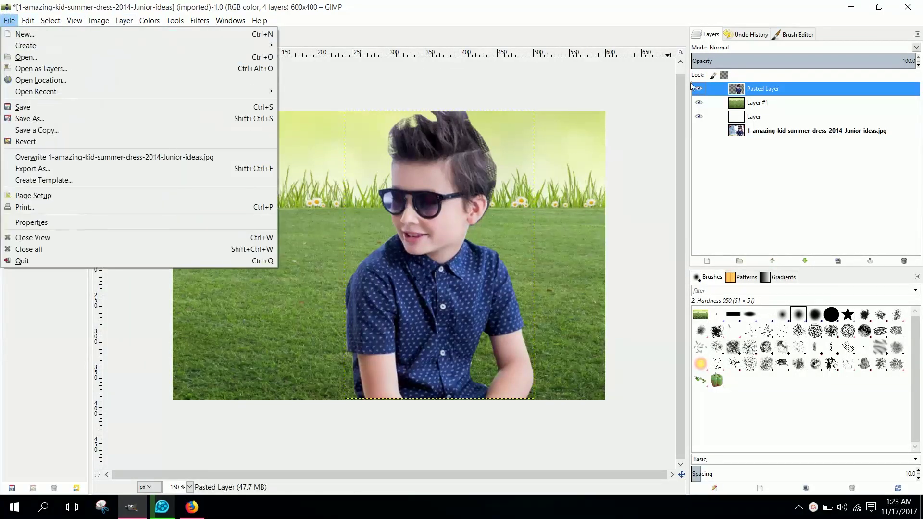
# Merge Layer #1 down into the layer below it
pyautogui.click(767, 107)
pyautogui.rightClick(767, 106)
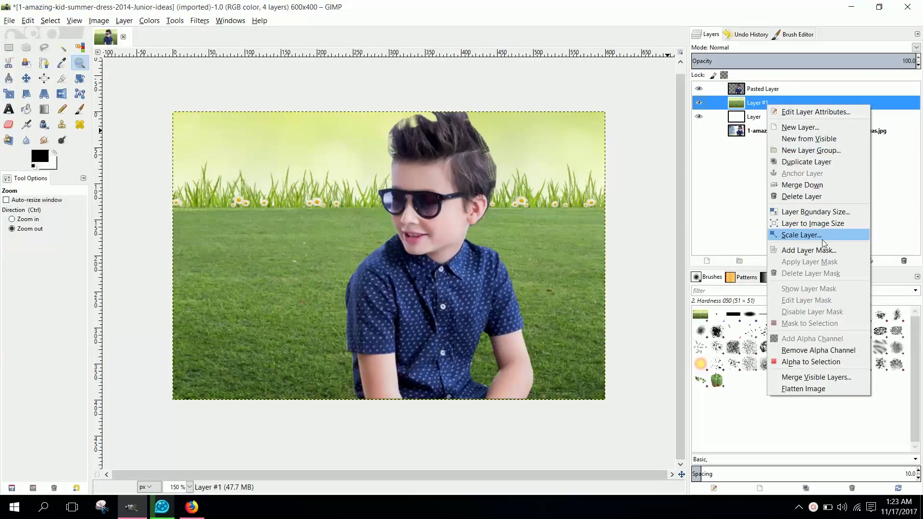
pyautogui.click(798, 185)
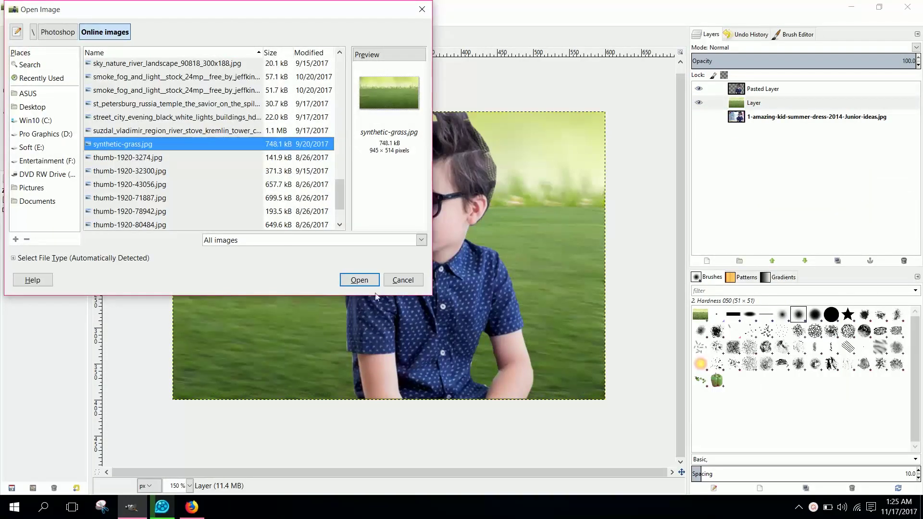
# Open synthetic-grass.jpg and copy the whole grass image
pyautogui.click(367, 278)
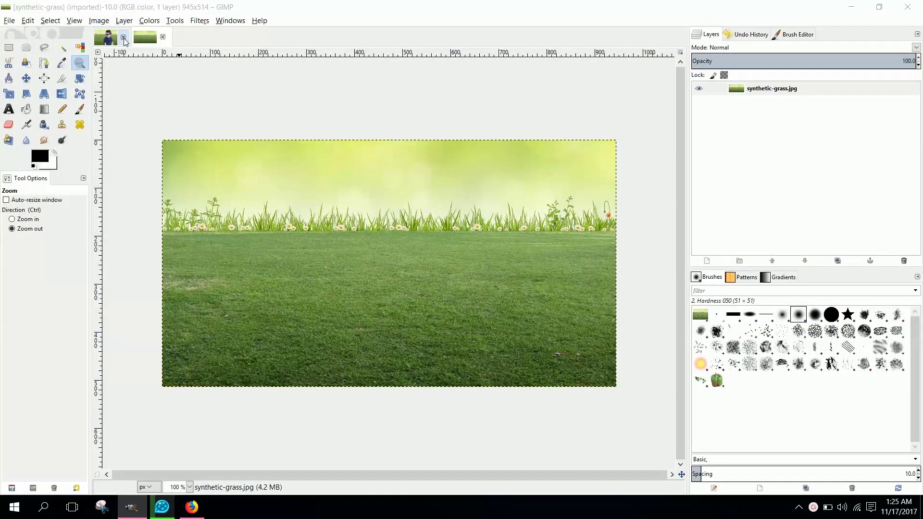
pyautogui.click(28, 20)
pyautogui.click(39, 95)
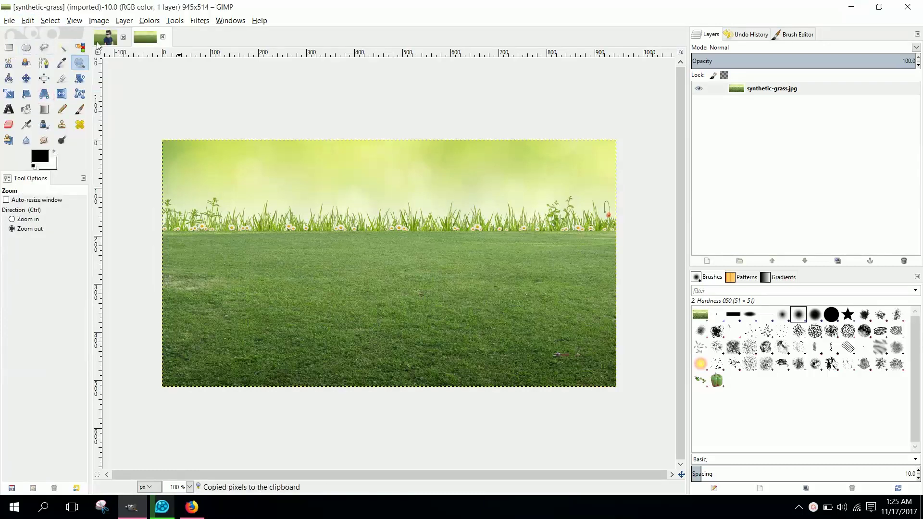
pyautogui.click(106, 37)
# Add a transparent 600 × 400 layer above Pasted Layer and paste the grass
pyautogui.click(792, 90)
pyautogui.click(706, 261)
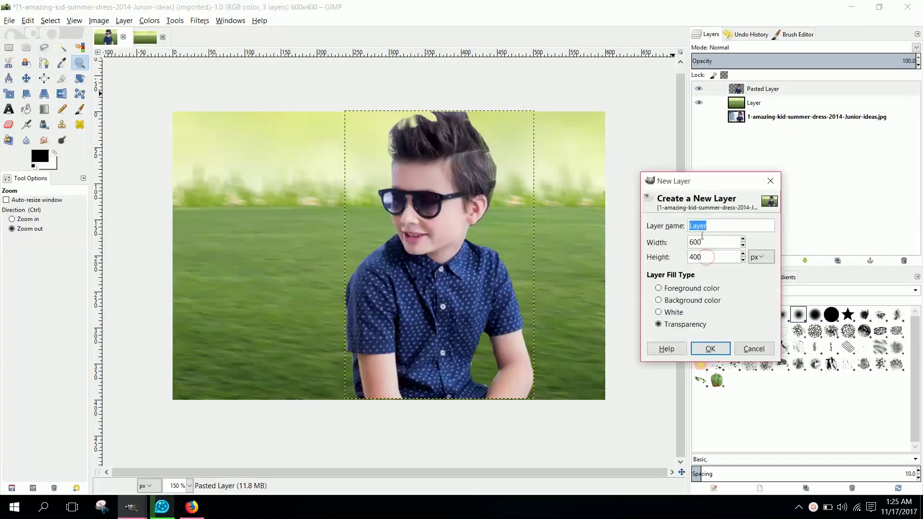
pyautogui.click(710, 349)
pyautogui.click(28, 20)
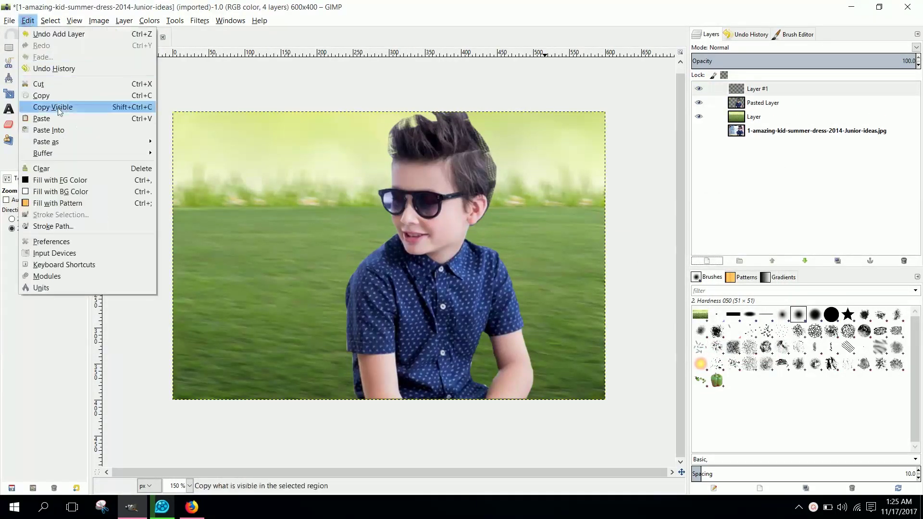
pyautogui.click(38, 117)
# Create a Visible layer from the grass, move it below Pasted Layer, and delete Layer #1
pyautogui.rightClick(770, 91)
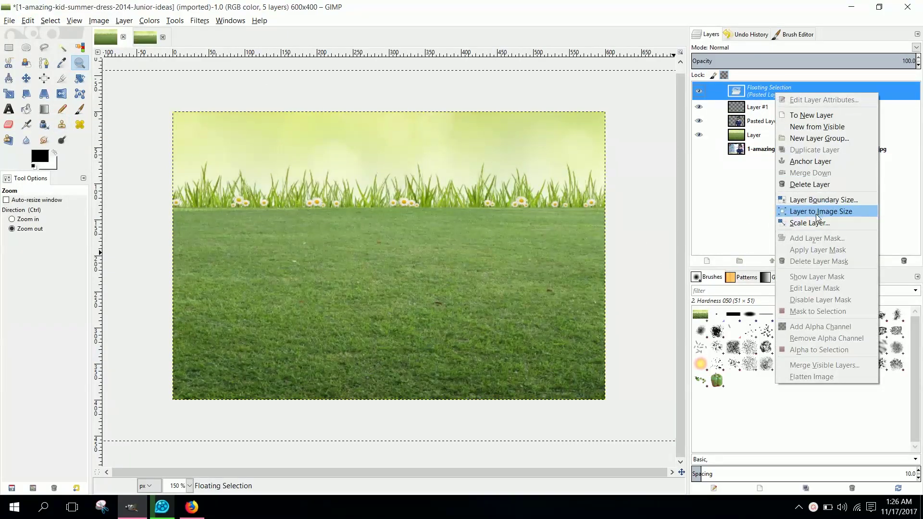
pyautogui.click(830, 126)
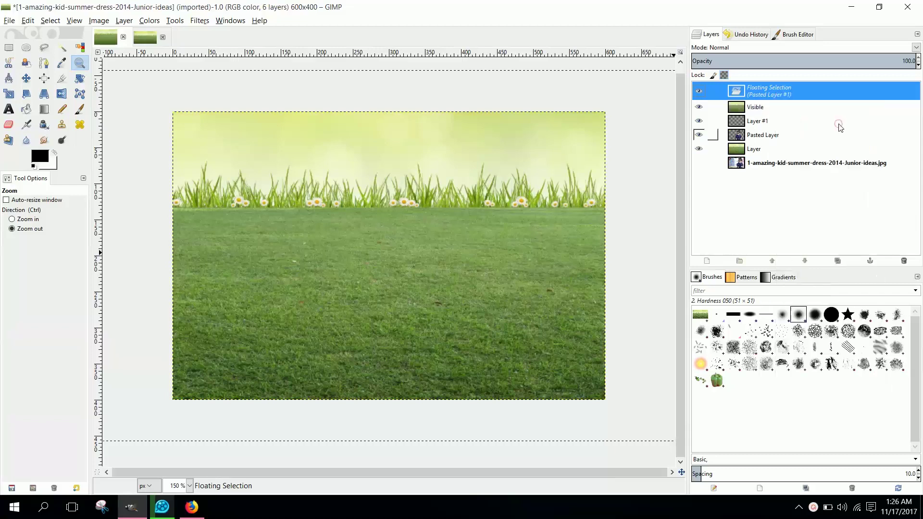
pyautogui.click(903, 260)
pyautogui.click(698, 88)
pyautogui.moveTo(761, 94); pyautogui.dragTo(757, 124)
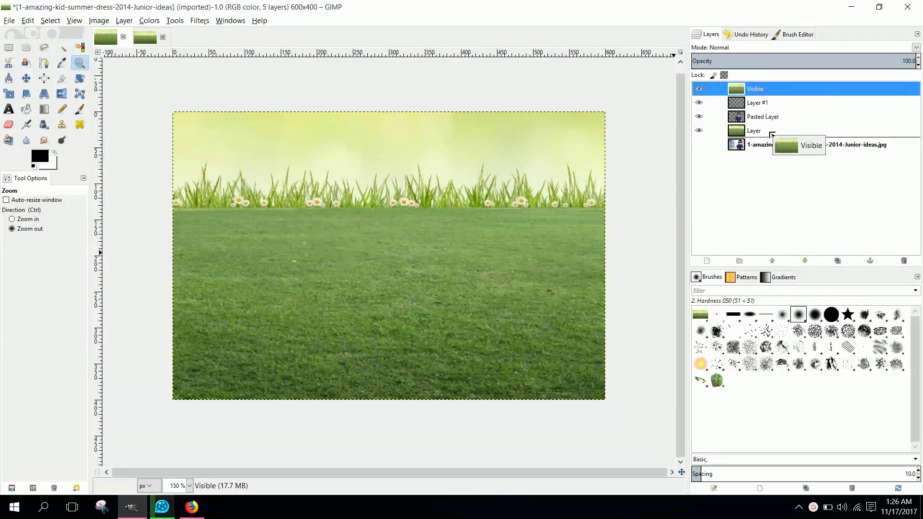
pyautogui.click(762, 88)
pyautogui.click(903, 261)
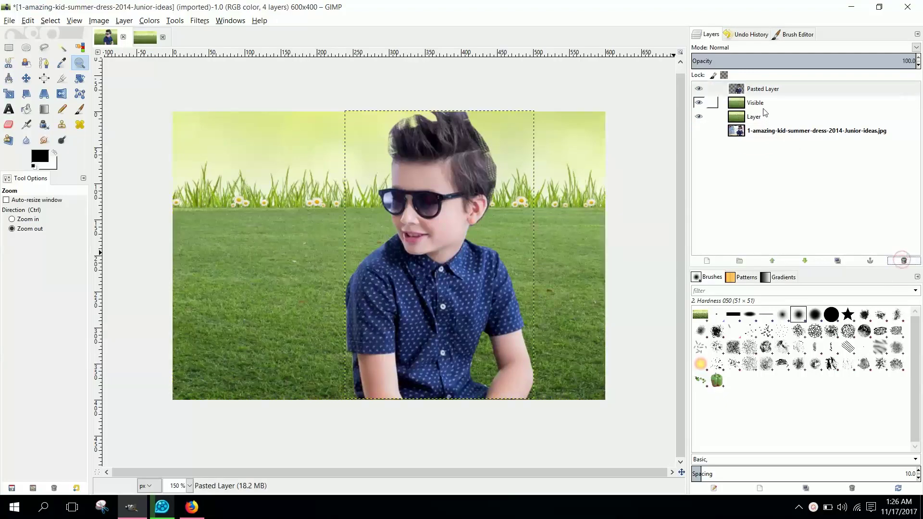
pyautogui.click(763, 106)
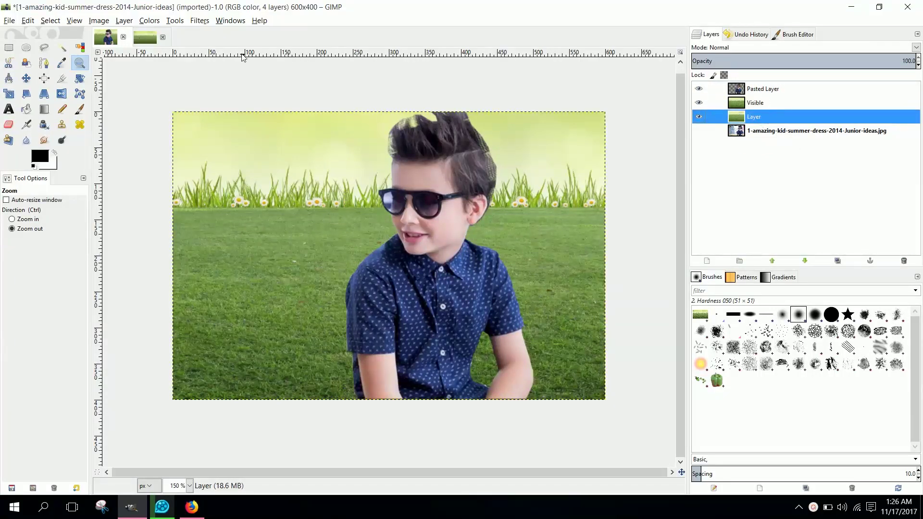
# Apply an 11 px Gaussian blur to the bottom grass layer
pyautogui.click(98, 21)
pyautogui.moveTo(198, 20)
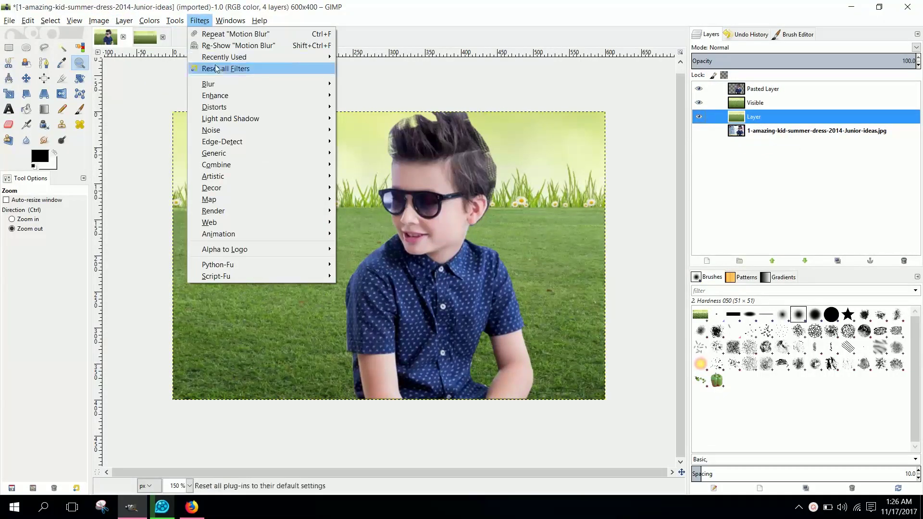
pyautogui.click(374, 95)
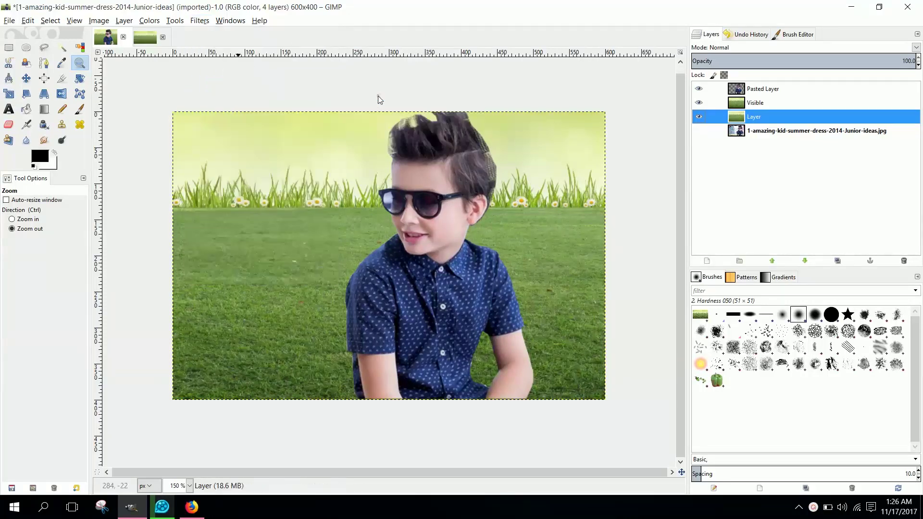
pyautogui.click(459, 326)
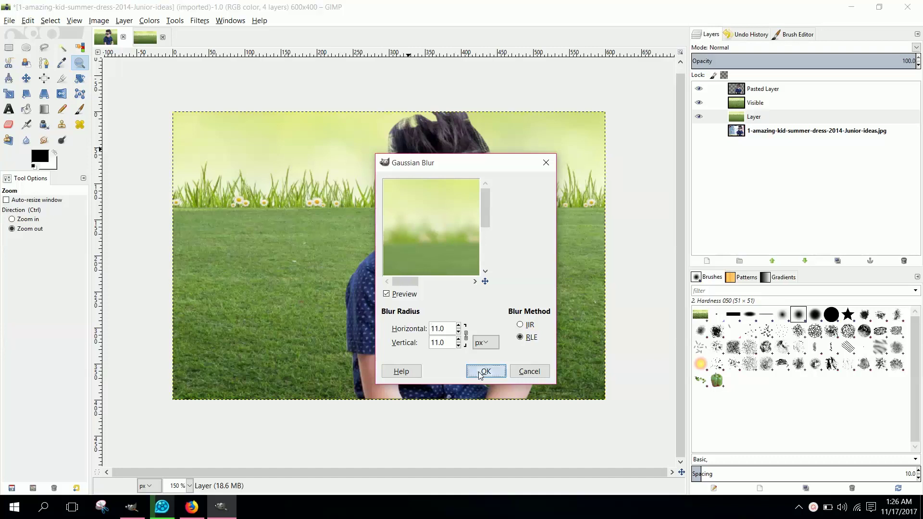
pyautogui.click(484, 371)
# Add a white, fully opaque layer mask to the Visible layer and select the mask
pyautogui.rightClick(757, 103)
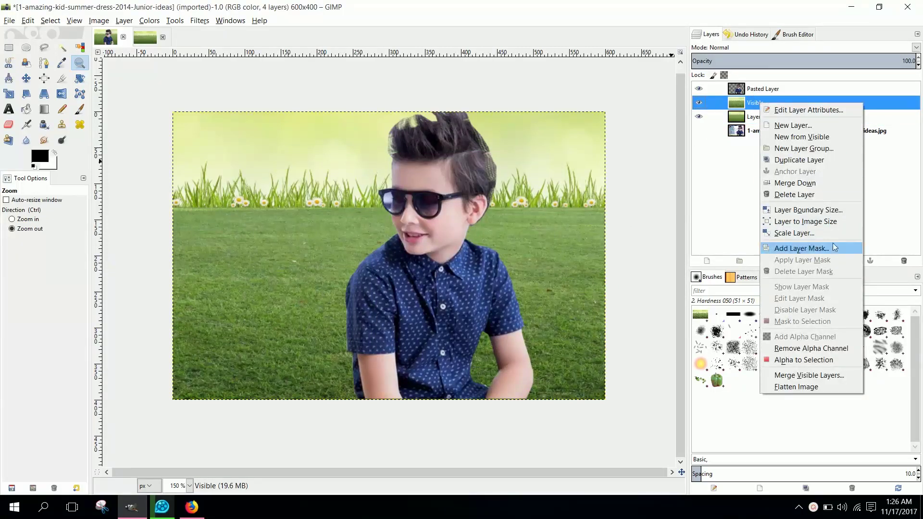
pyautogui.click(834, 248)
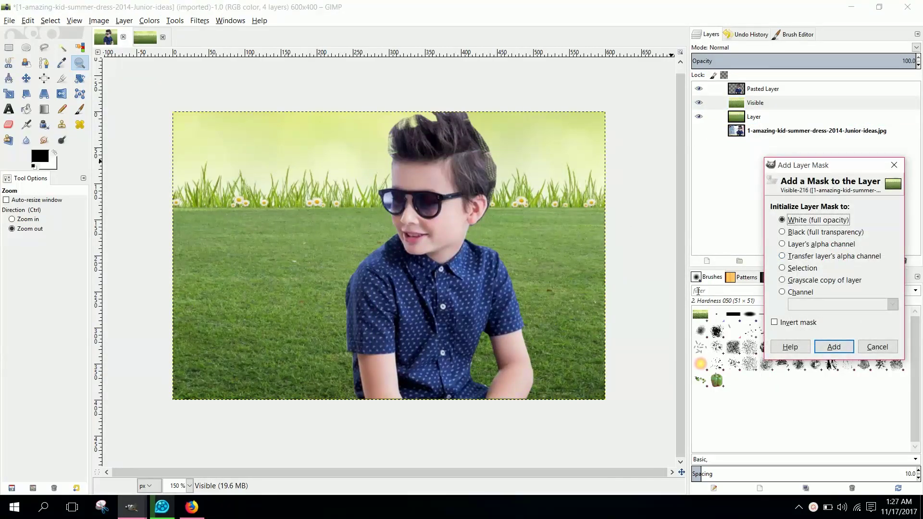
pyautogui.click(839, 347)
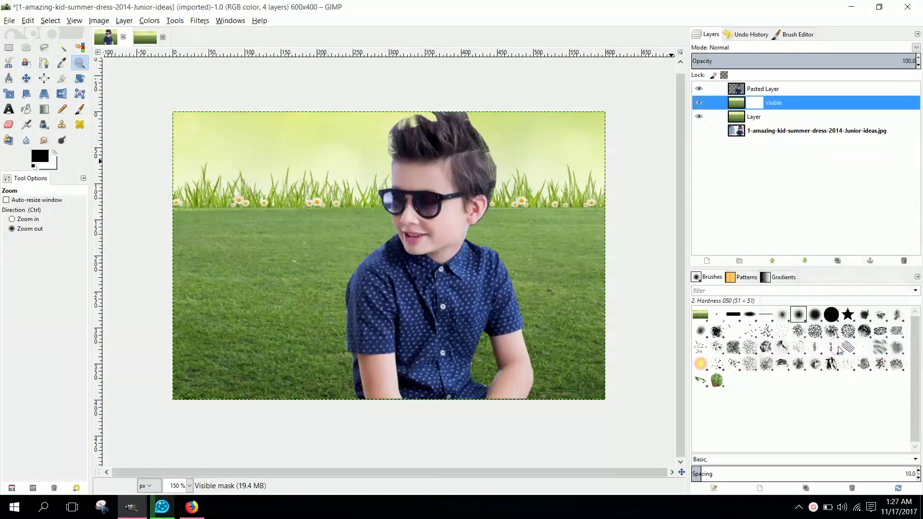
pyautogui.doubleClick(757, 106)
pyautogui.click(805, 149)
pyautogui.click(753, 116)
pyautogui.press('c')
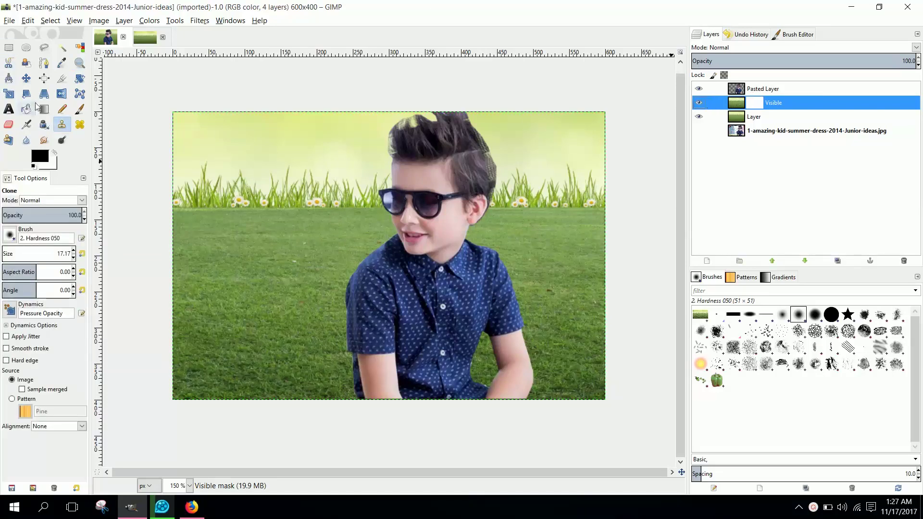
# With a larger, ~25% opacity brush, paint black on the Visible mask over sky, grass line and face
pyautogui.click(80, 108)
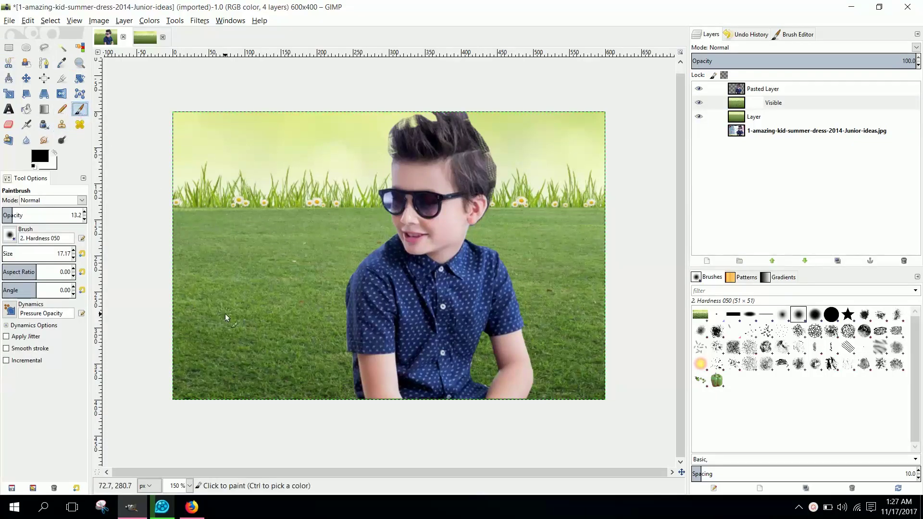
pyautogui.press(']')
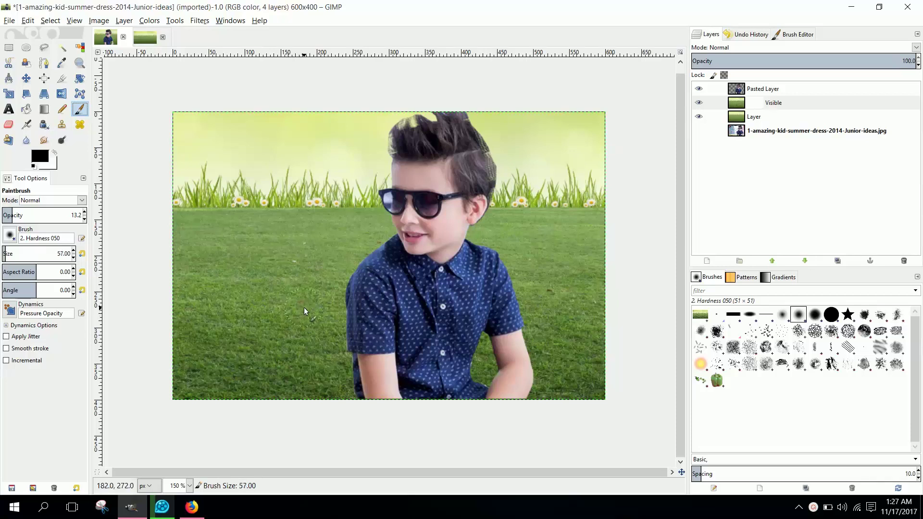
pyautogui.moveTo(13, 215); pyautogui.dragTo(22, 215)
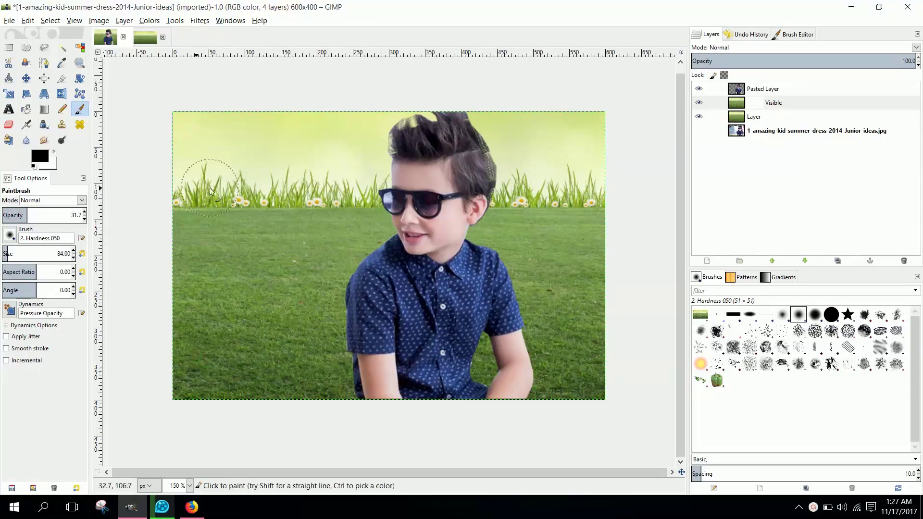
pyautogui.moveTo(222, 121); pyautogui.dragTo(548, 146)
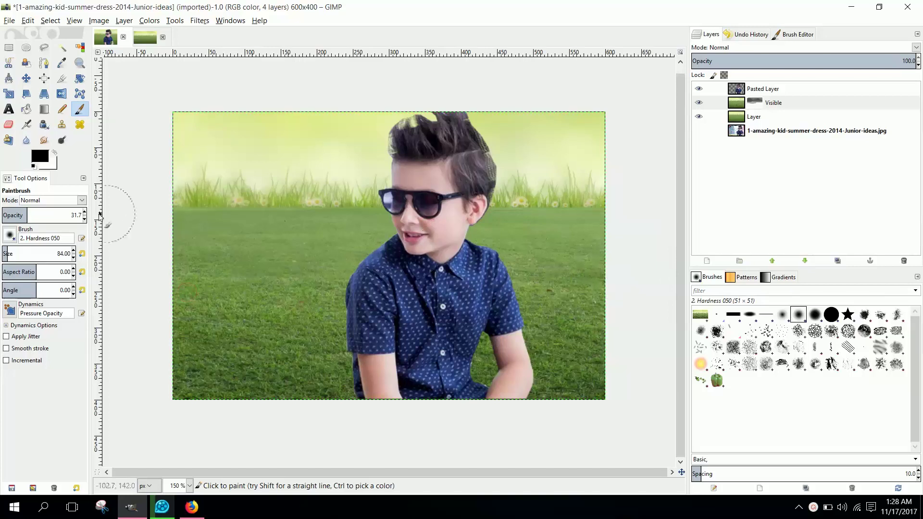
pyautogui.moveTo(149, 206); pyautogui.dragTo(218, 228)
pyautogui.moveTo(367, 184); pyautogui.dragTo(374, 187)
pyautogui.click(286, 168)
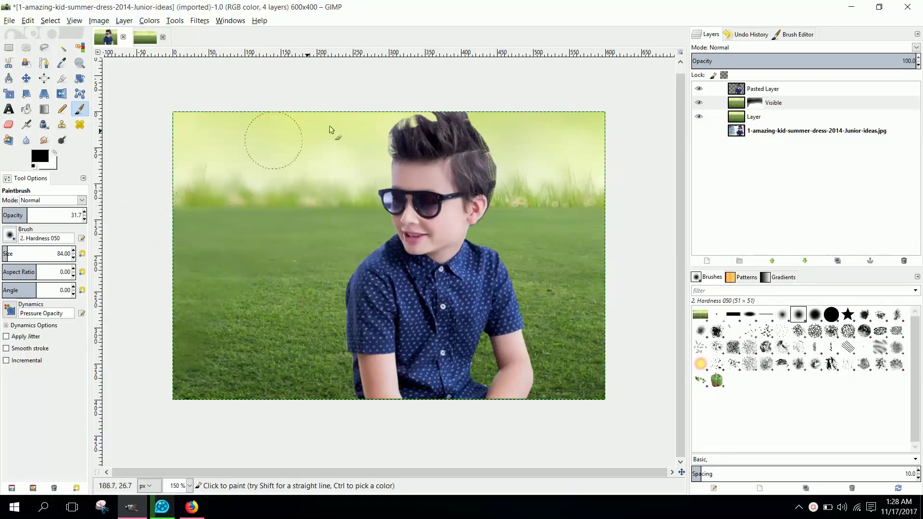
pyautogui.click(776, 117)
pyautogui.click(195, 20)
pyautogui.moveTo(209, 83)
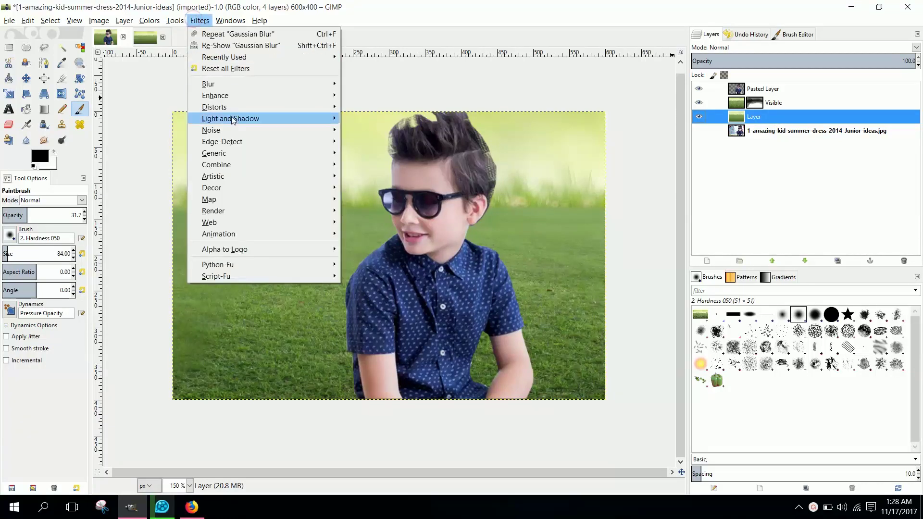
# Blur the bottom grass layer again with a 20 px Gaussian blur radius
pyautogui.click(376, 95)
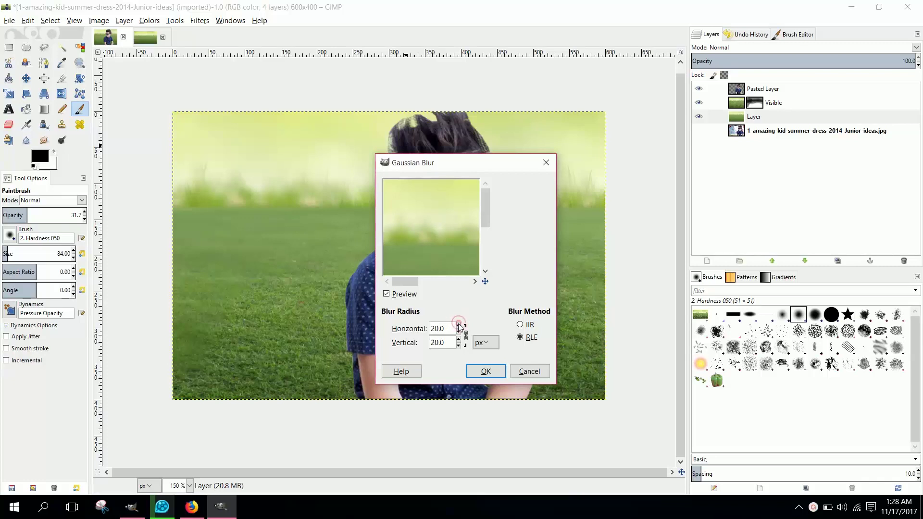
pyautogui.click(482, 373)
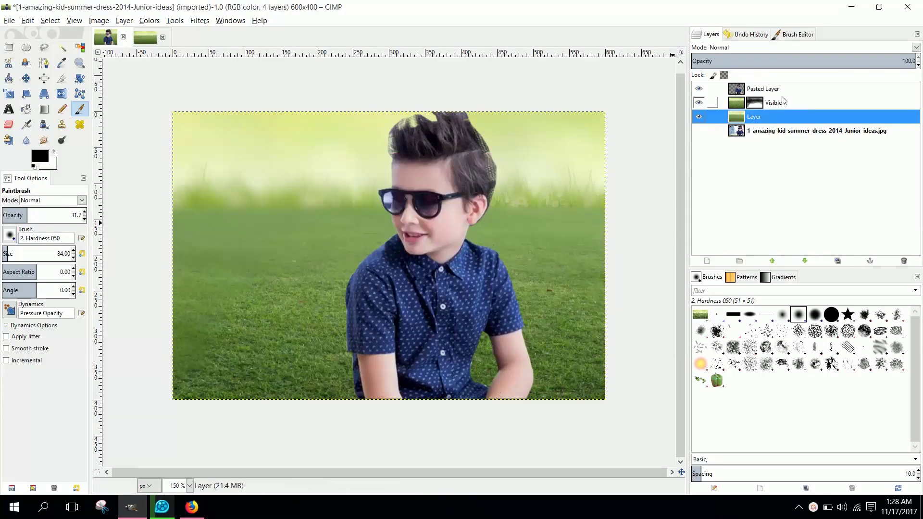
pyautogui.click(783, 88)
pyautogui.click(706, 260)
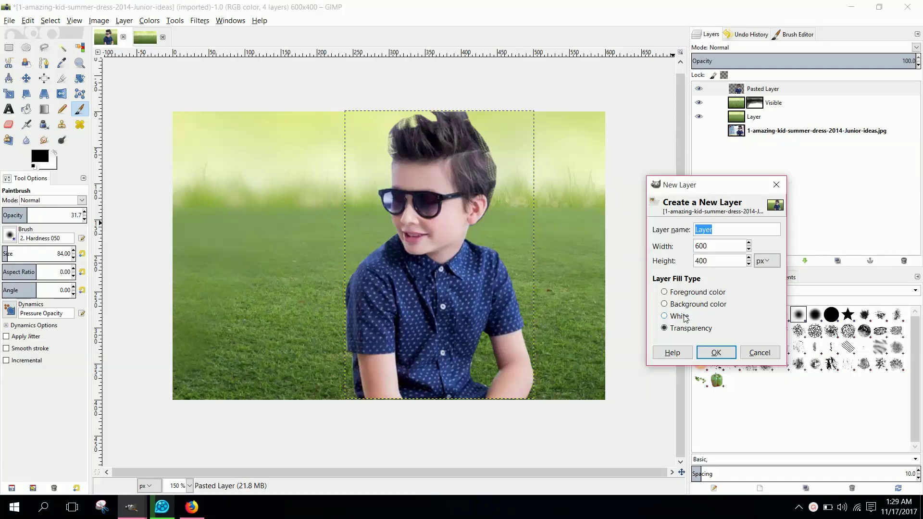
# Add a new transparent layer above the boy layer
pyautogui.click(759, 352)
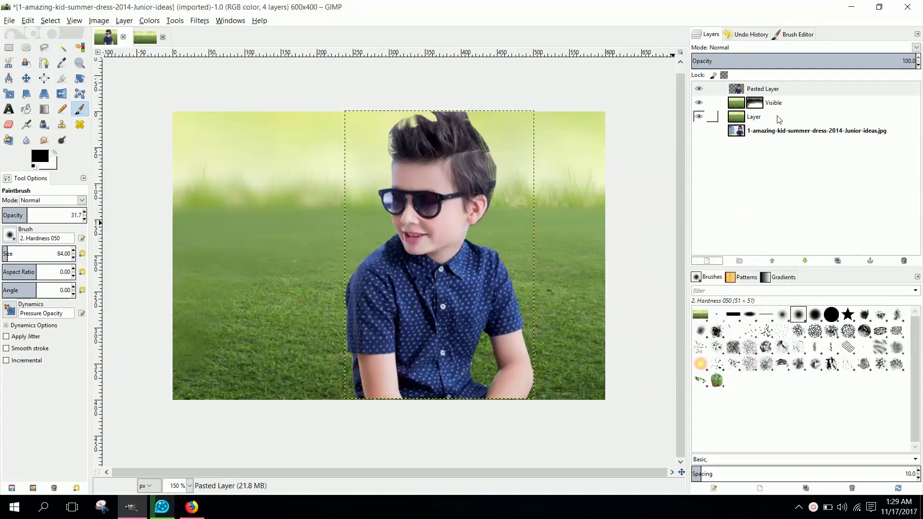
pyautogui.click(716, 262)
pyautogui.click(719, 353)
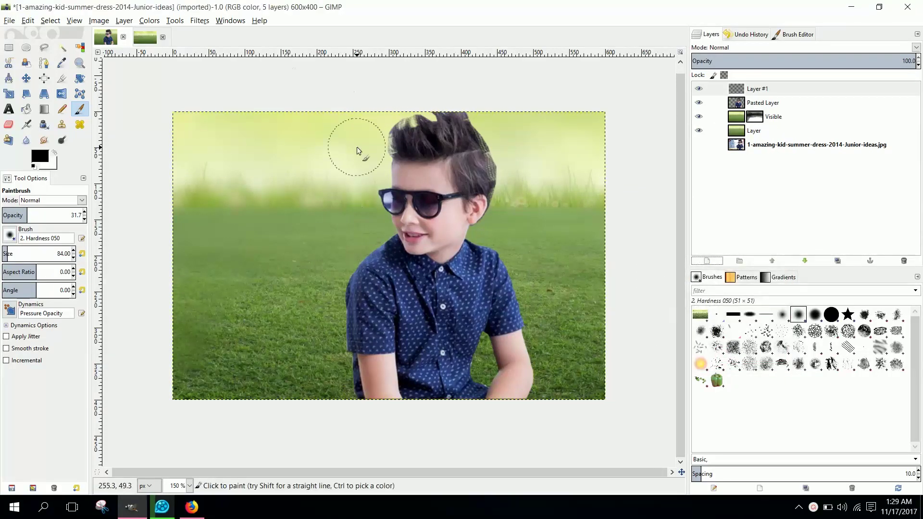
pyautogui.click(30, 21)
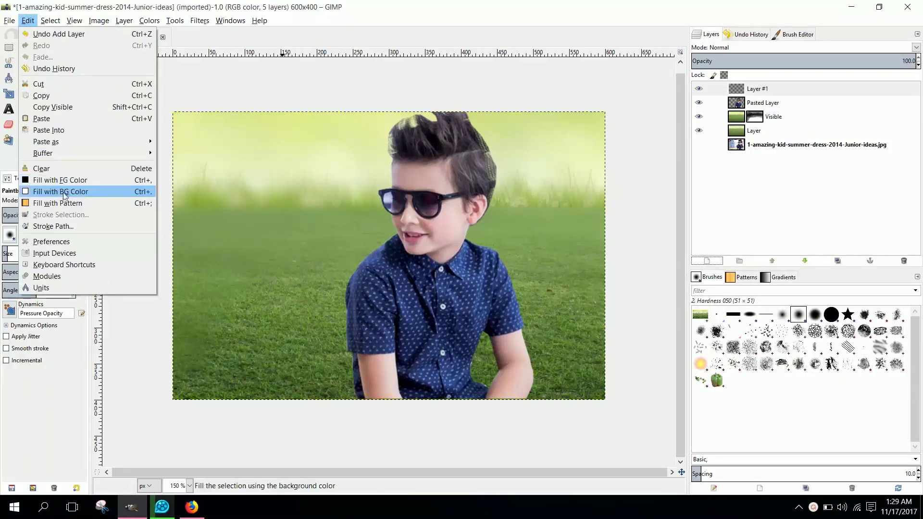
pyautogui.click(70, 455)
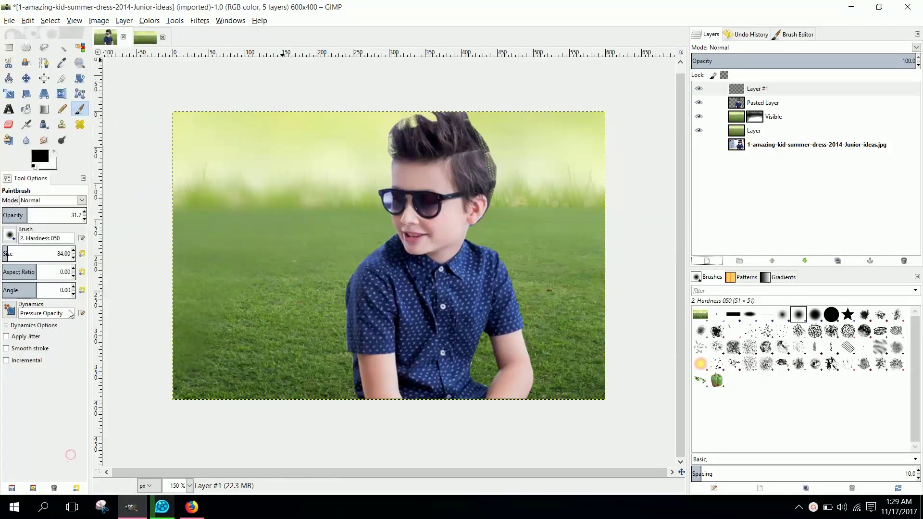
# Set the foreground colour to green 24a42d and fill Layer #1 with it
pyautogui.click(40, 157)
pyautogui.click(91, 170)
pyautogui.click(59, 133)
pyautogui.click(137, 245)
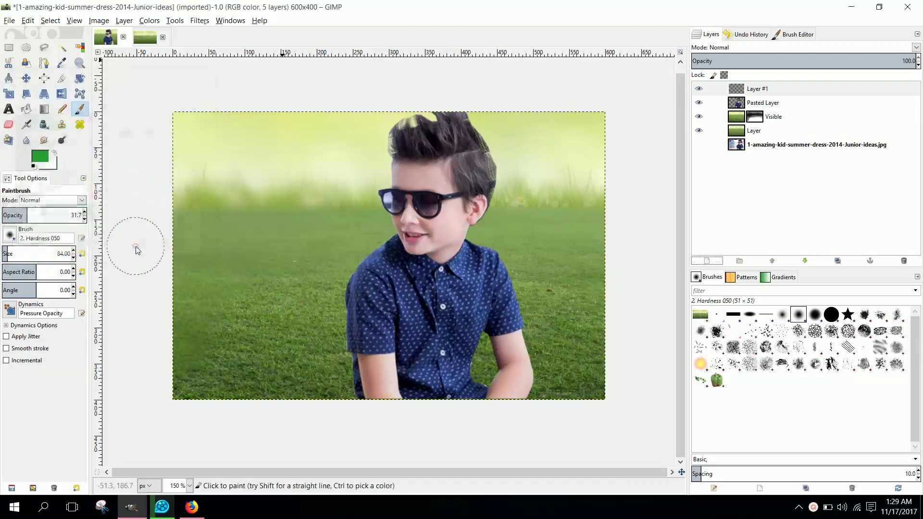
pyautogui.click(28, 20)
pyautogui.click(53, 180)
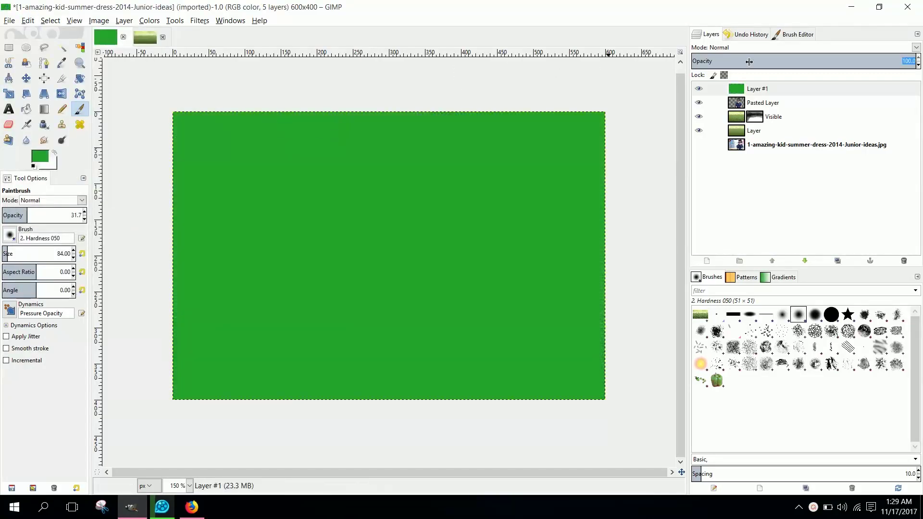
# Set Layer #1 to Soft light at 79.5% opacity and add a transparent Layer #2
pyautogui.click(911, 51)
pyautogui.click(734, 199)
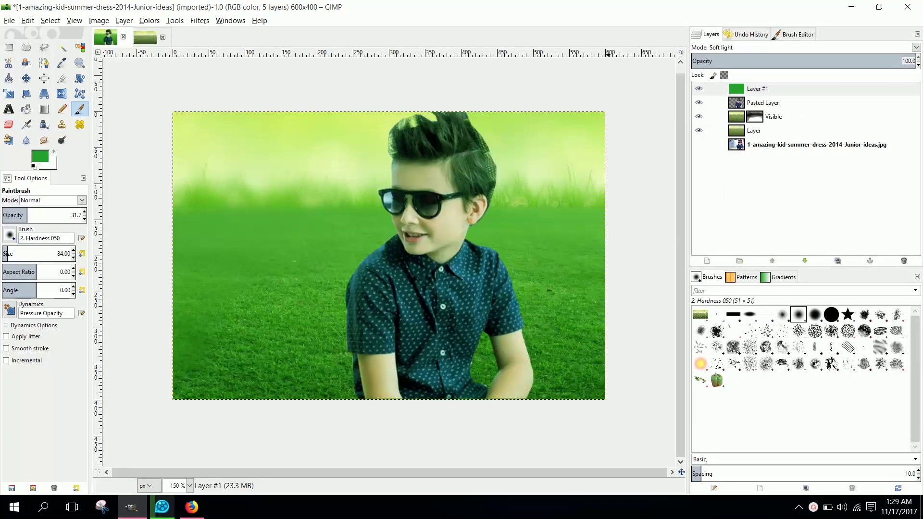
pyautogui.moveTo(884, 62)
pyautogui.mouseDown()
pyautogui.moveTo(854, 73)
pyautogui.moveTo(869, 60)
pyautogui.mouseUp()
pyautogui.click(822, 95)
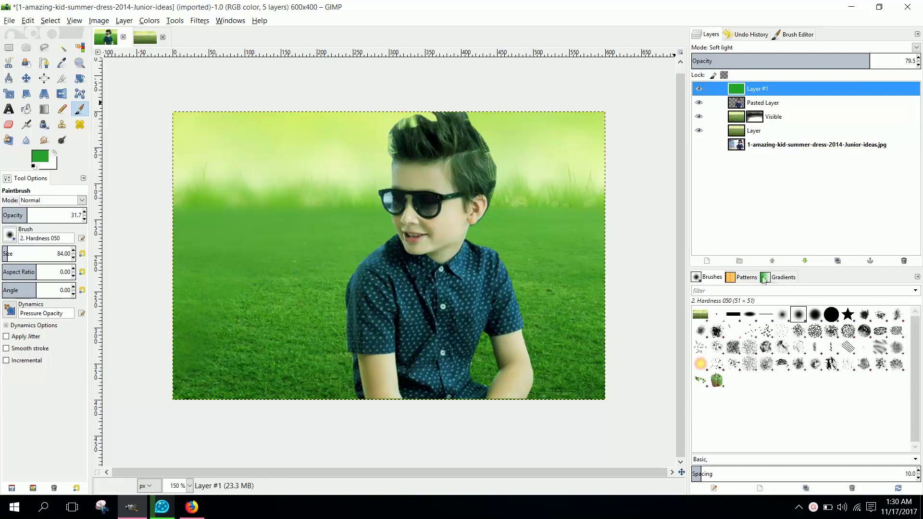
pyautogui.click(706, 260)
pyautogui.click(707, 350)
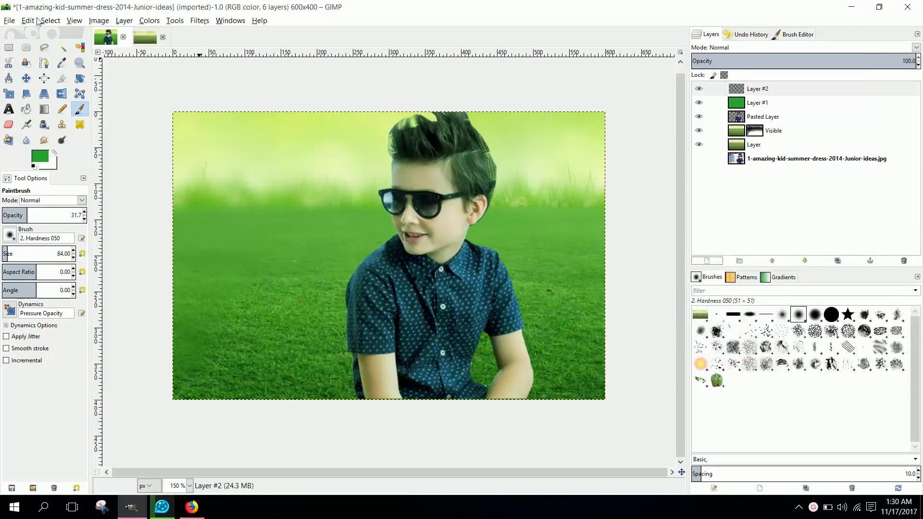
# Fill Layer #2 with dark green 0c6d13 as the foreground colour
pyautogui.click(28, 21)
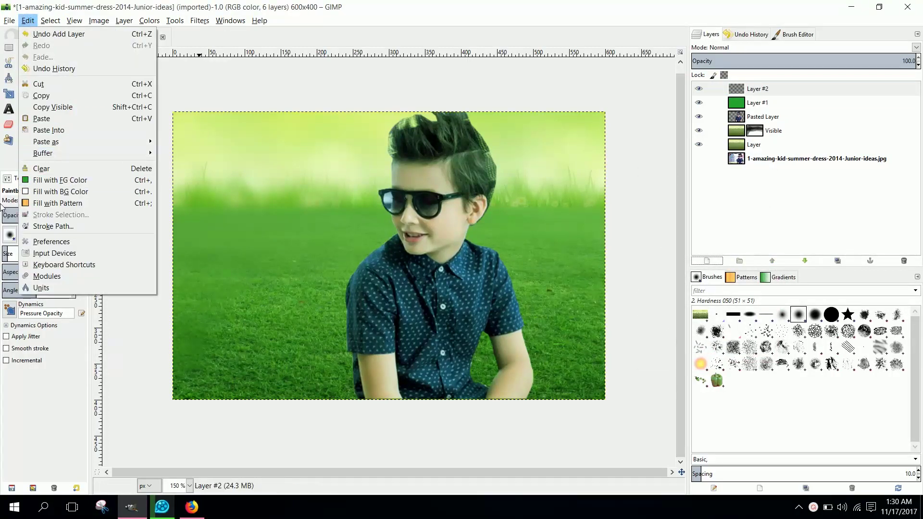
pyautogui.click(39, 159)
pyautogui.click(136, 244)
pyautogui.click(29, 21)
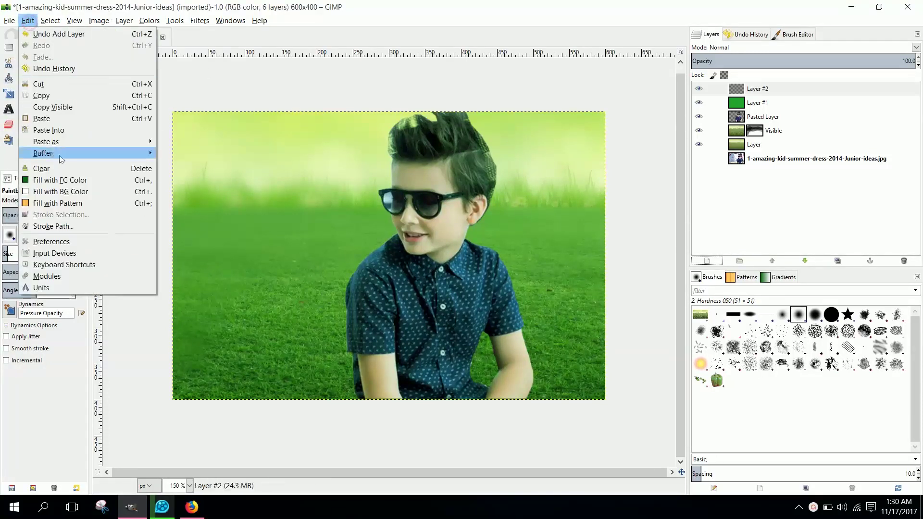
pyautogui.click(53, 182)
# Set Layer #2 to Soft light blend mode at 94.7% opacity
pyautogui.click(916, 48)
pyautogui.click(769, 195)
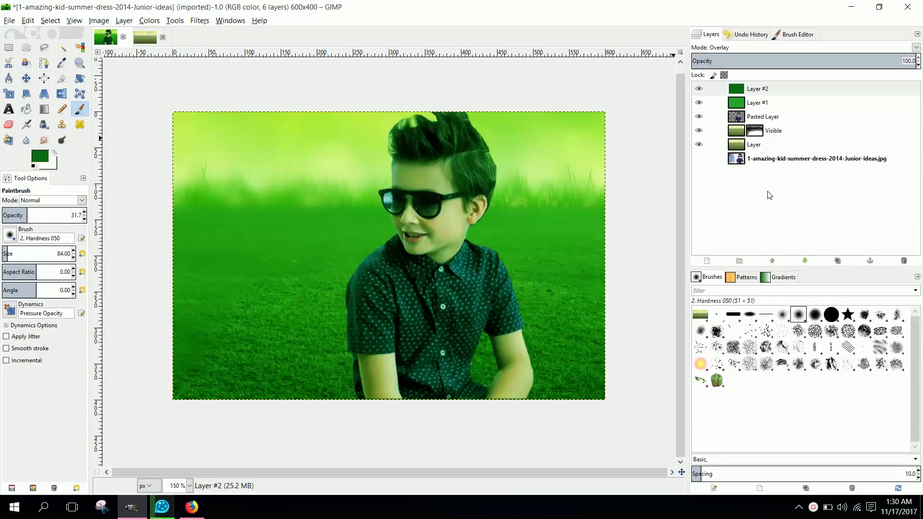
pyautogui.click(916, 48)
pyautogui.click(750, 208)
pyautogui.moveTo(879, 64); pyautogui.dragTo(758, 78)
# In Color Balance, shift Layer #2's midtones toward red and magenta
pyautogui.click(146, 21)
pyautogui.click(160, 33)
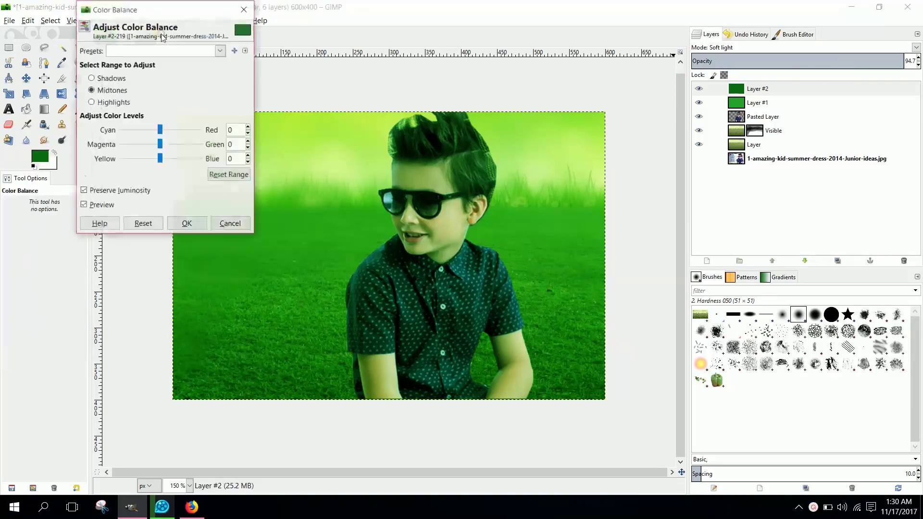
pyautogui.moveTo(160, 130)
pyautogui.mouseDown()
pyautogui.moveTo(182, 131)
pyautogui.moveTo(136, 144)
pyautogui.mouseUp()
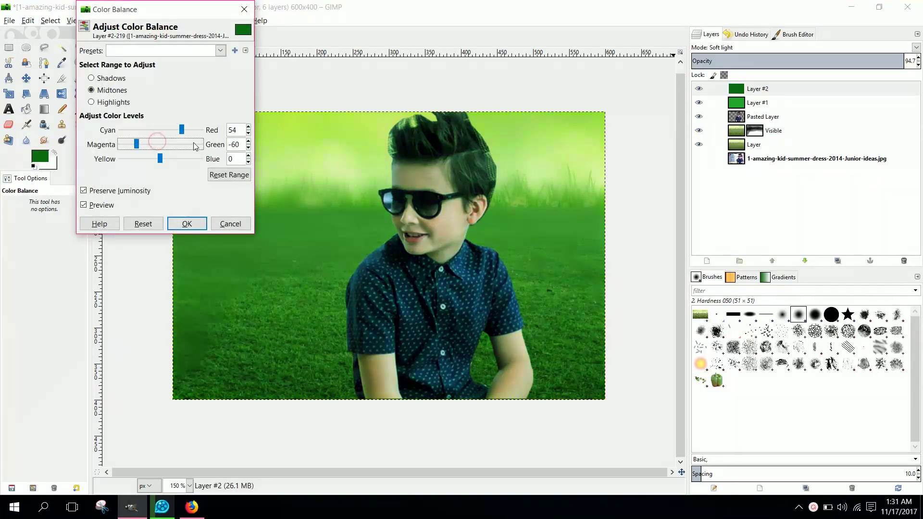
pyautogui.moveTo(151, 144)
pyautogui.mouseDown()
pyautogui.moveTo(138, 145)
pyautogui.moveTo(185, 131)
pyautogui.mouseUp()
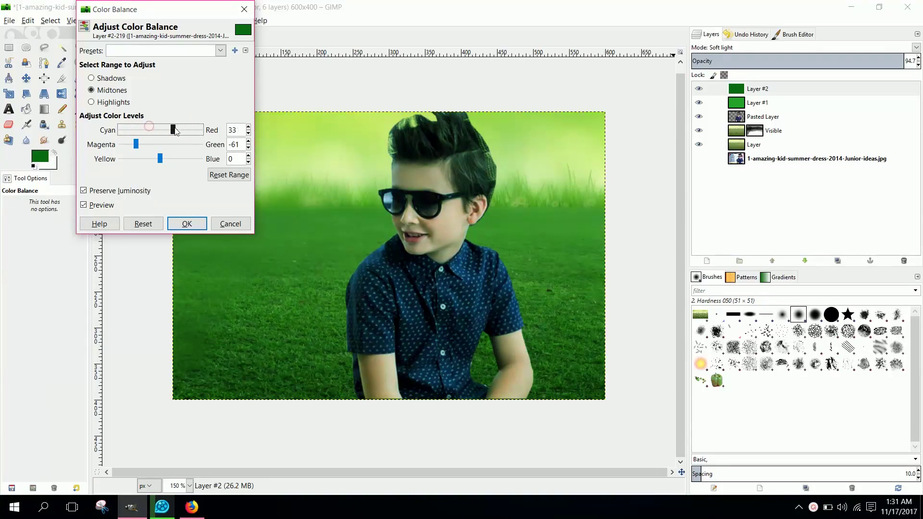
pyautogui.moveTo(160, 159)
pyautogui.mouseDown()
pyautogui.moveTo(191, 159)
pyautogui.moveTo(128, 162)
pyautogui.moveTo(173, 163)
pyautogui.moveTo(149, 162)
pyautogui.mouseUp()
# Push the shadows toward red and slightly yellow, then apply the colour balance
pyautogui.click(91, 79)
pyautogui.moveTo(160, 130); pyautogui.dragTo(190, 131)
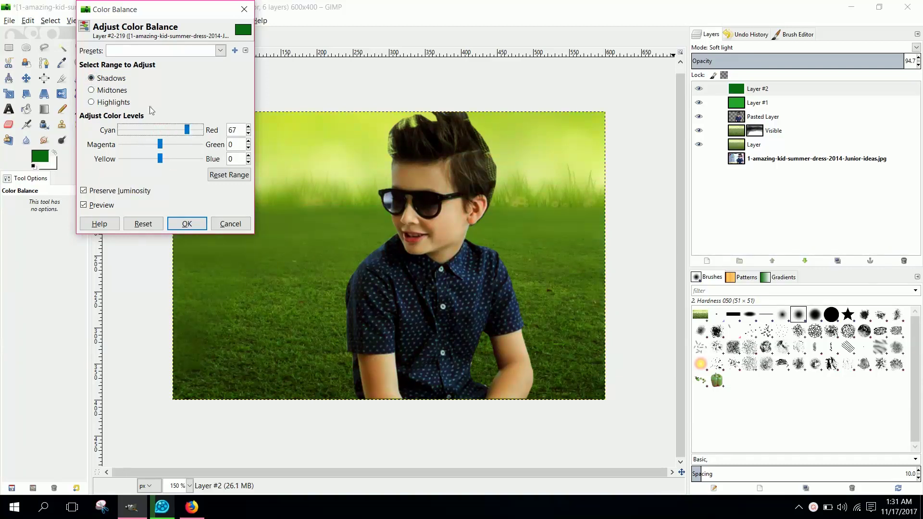
pyautogui.moveTo(160, 156)
pyautogui.mouseDown()
pyautogui.moveTo(190, 159)
pyautogui.moveTo(153, 158)
pyautogui.moveTo(171, 147)
pyautogui.mouseUp()
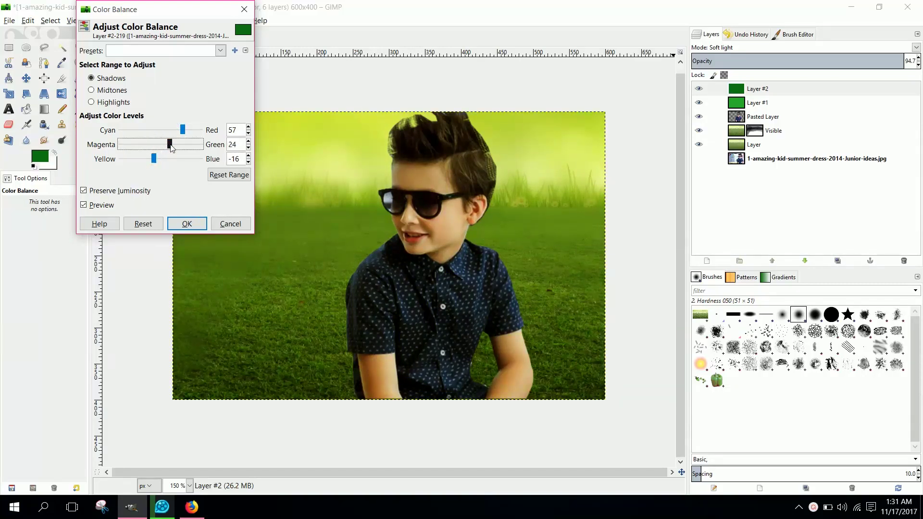
pyautogui.click(185, 220)
pyautogui.click(9, 20)
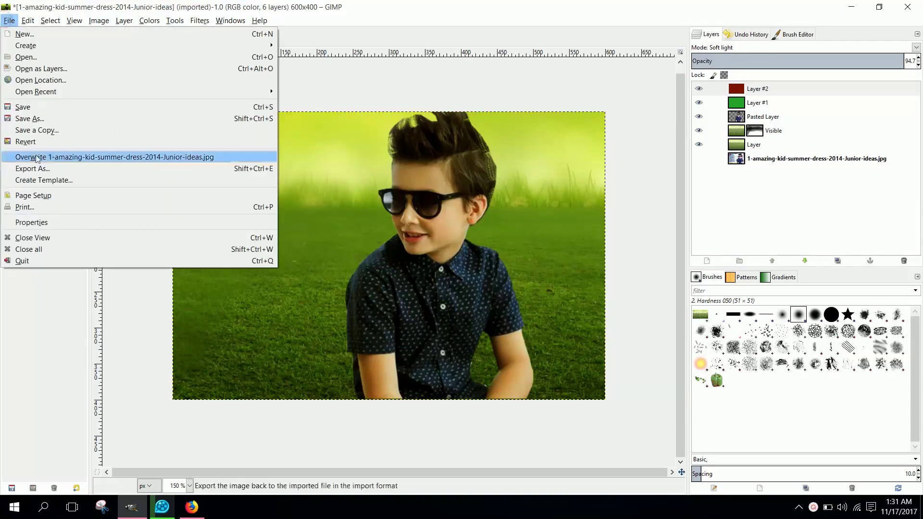
# Export the composite to the Desktop folder with JPEG as the file type
pyautogui.click(38, 168)
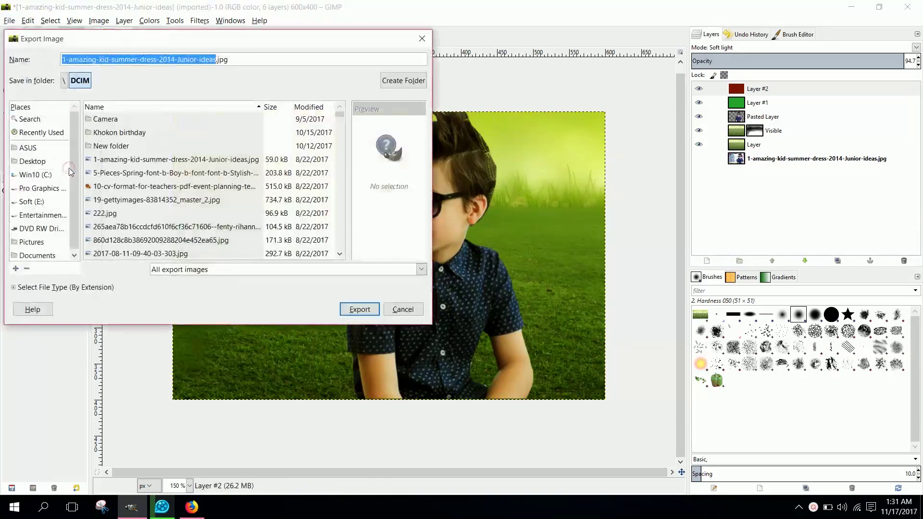
pyautogui.click(34, 162)
pyautogui.click(417, 271)
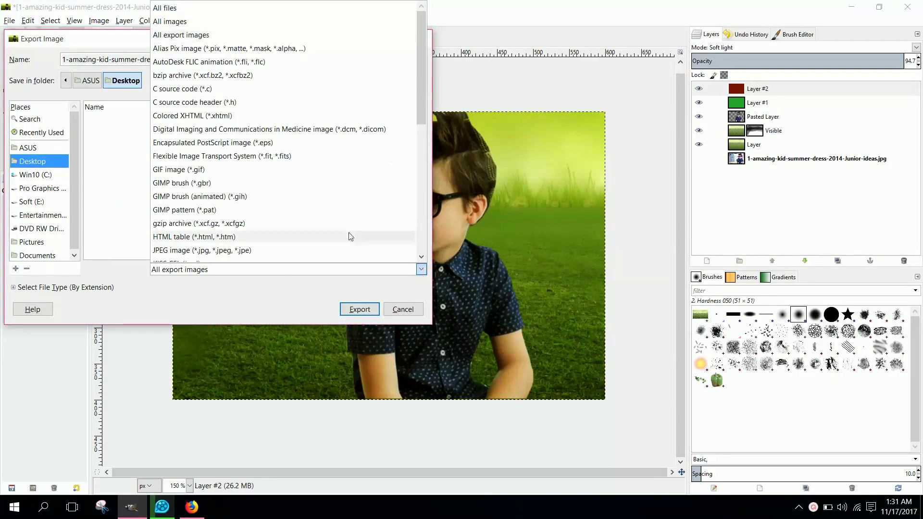
pyautogui.moveTo(423, 96); pyautogui.dragTo(427, 142)
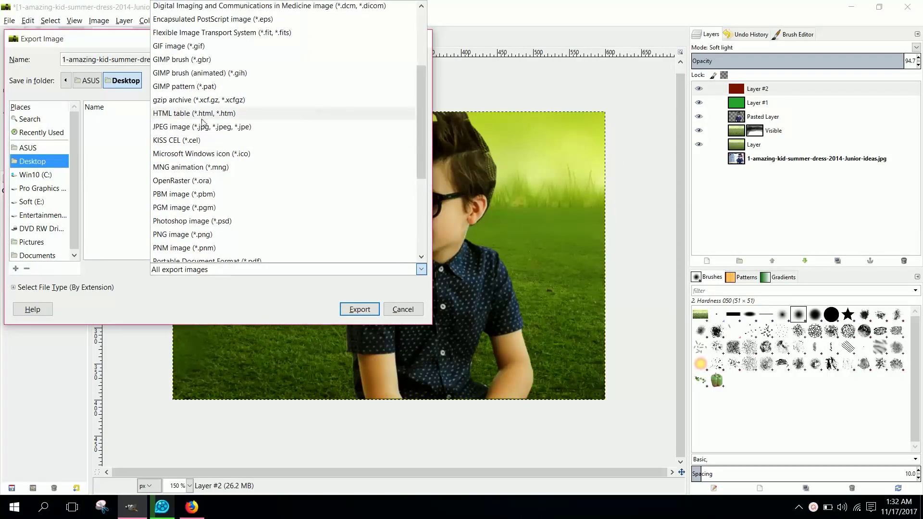
pyautogui.click(204, 129)
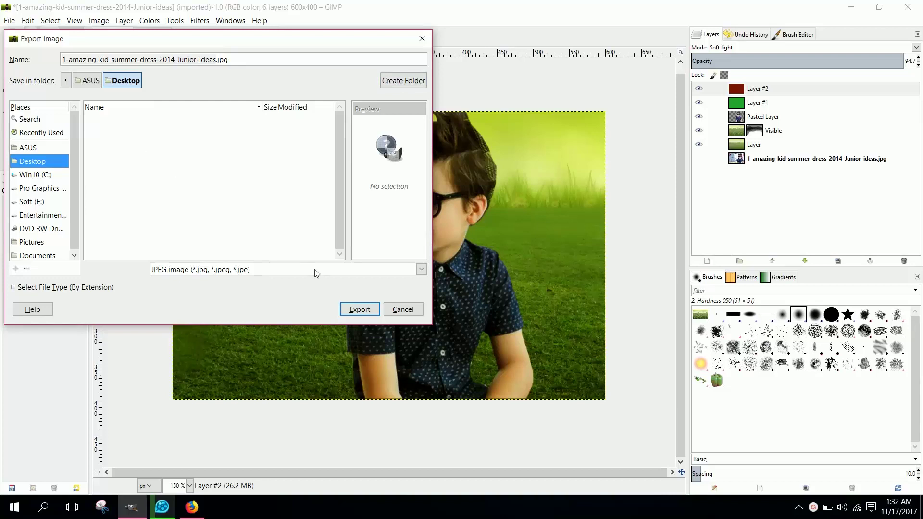
pyautogui.click(361, 310)
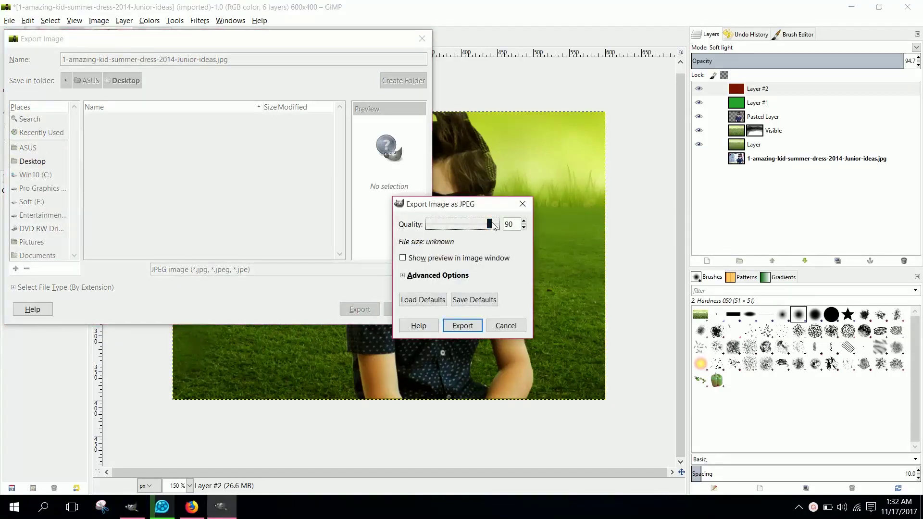
# Set JPEG quality to 100, checking the preview, and confirm the export
pyautogui.moveTo(491, 224); pyautogui.dragTo(500, 225)
pyautogui.click(403, 258)
pyautogui.click(403, 258)
pyautogui.click(402, 258)
pyautogui.click(459, 325)
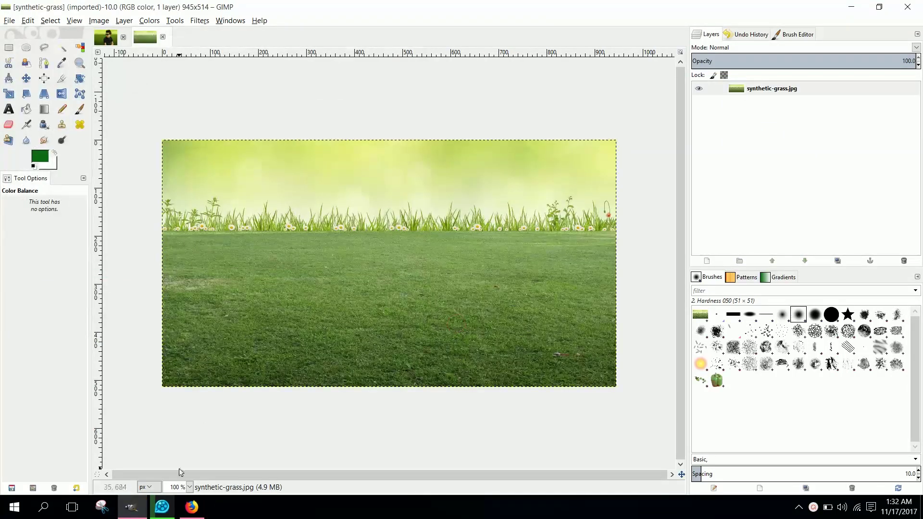